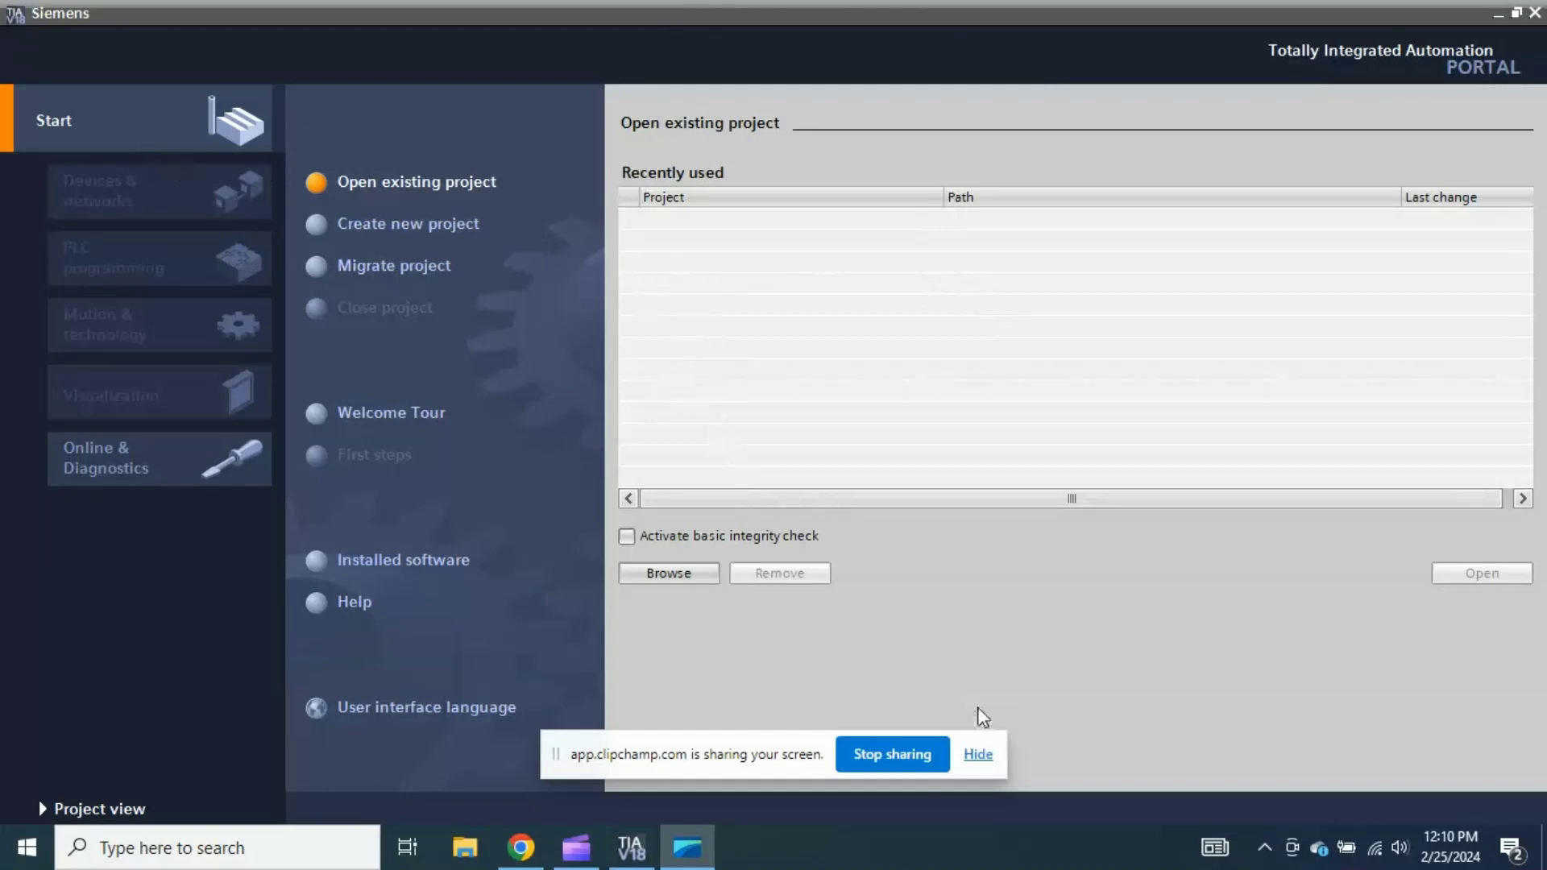
left_click(978, 754)
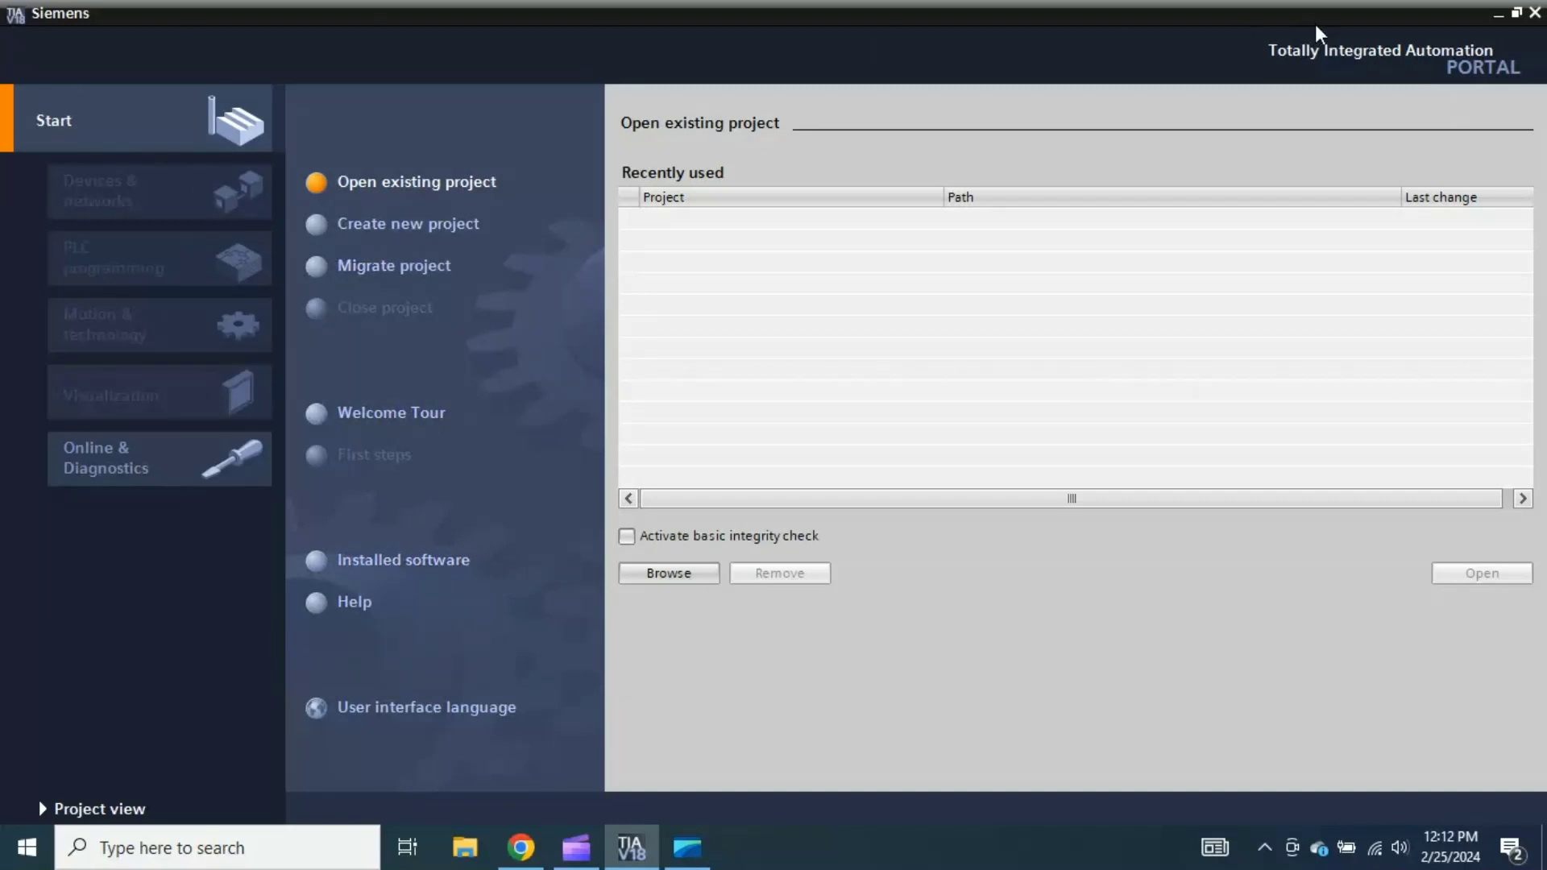
- Show the installed software list and check the TIA Portal Openness and Version Control Interface versions
left_click(452, 564)
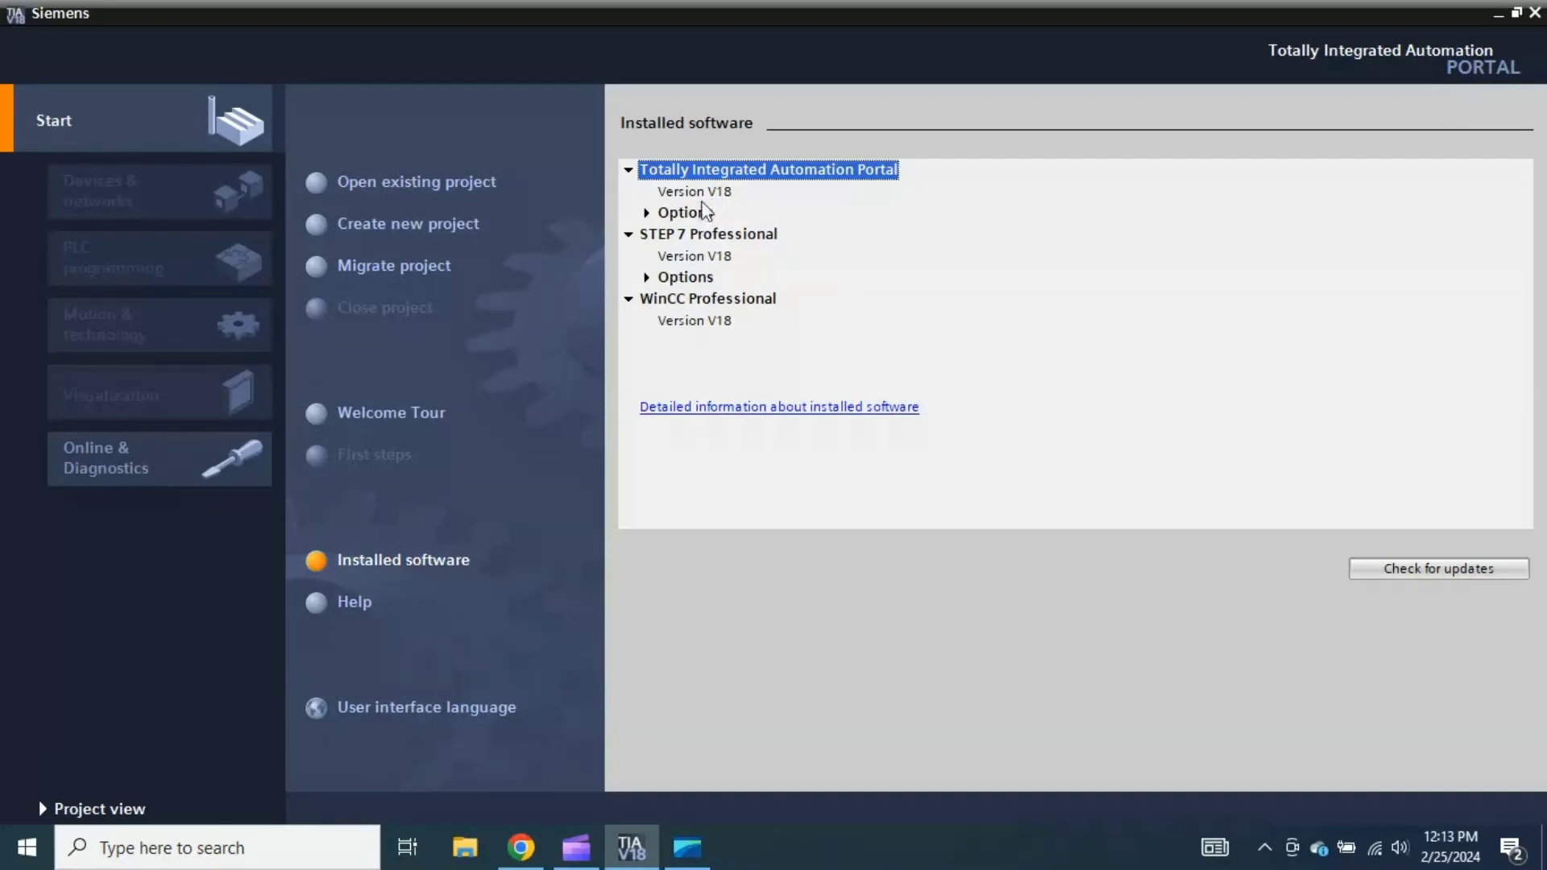
left_click(646, 212)
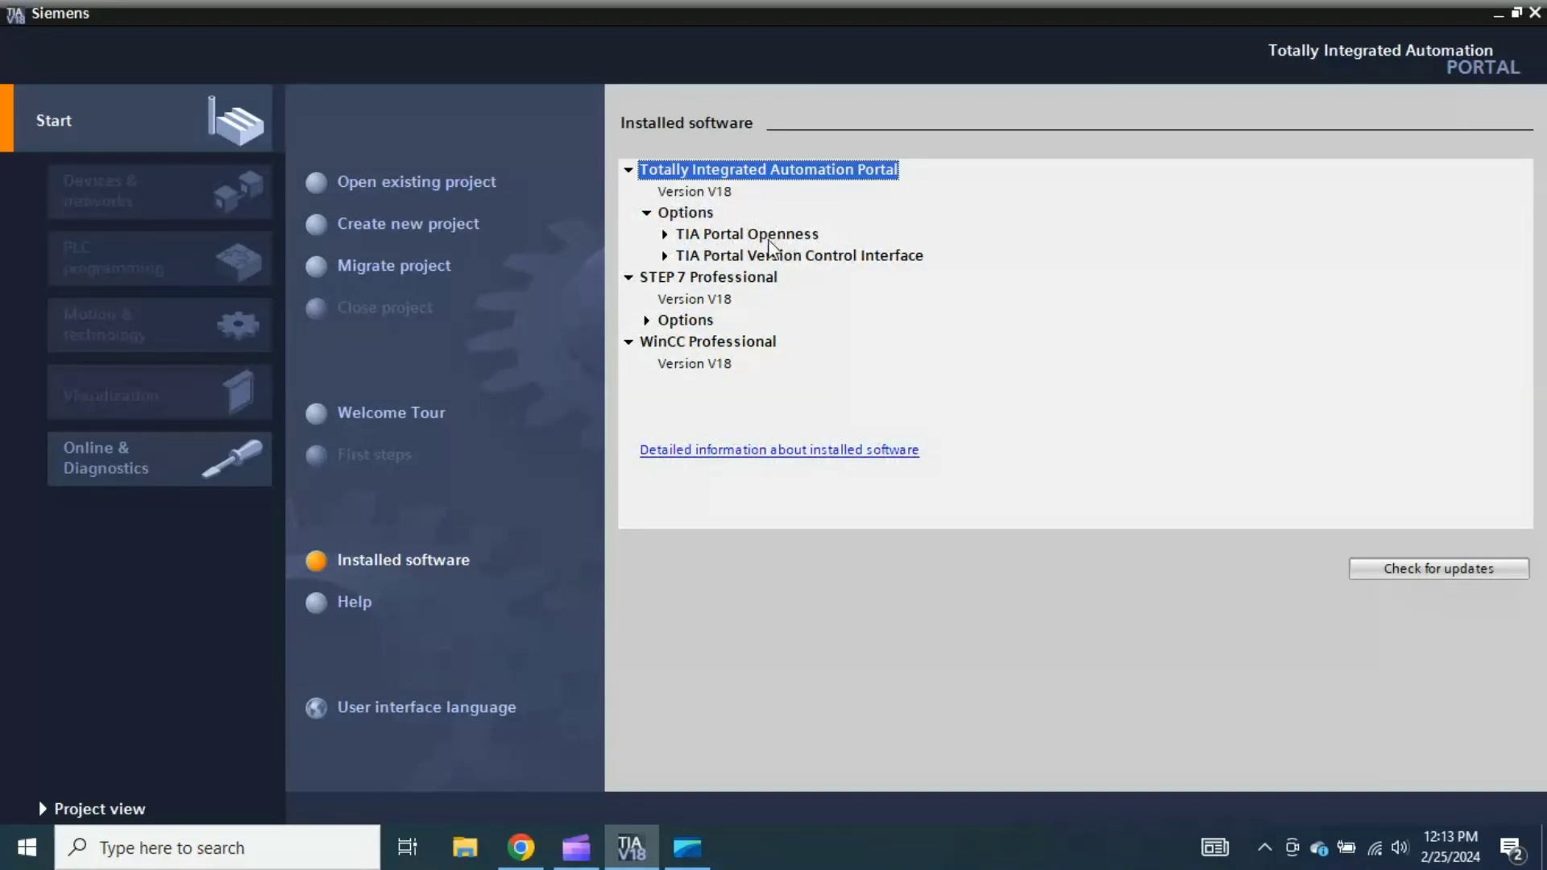
left_click(664, 236)
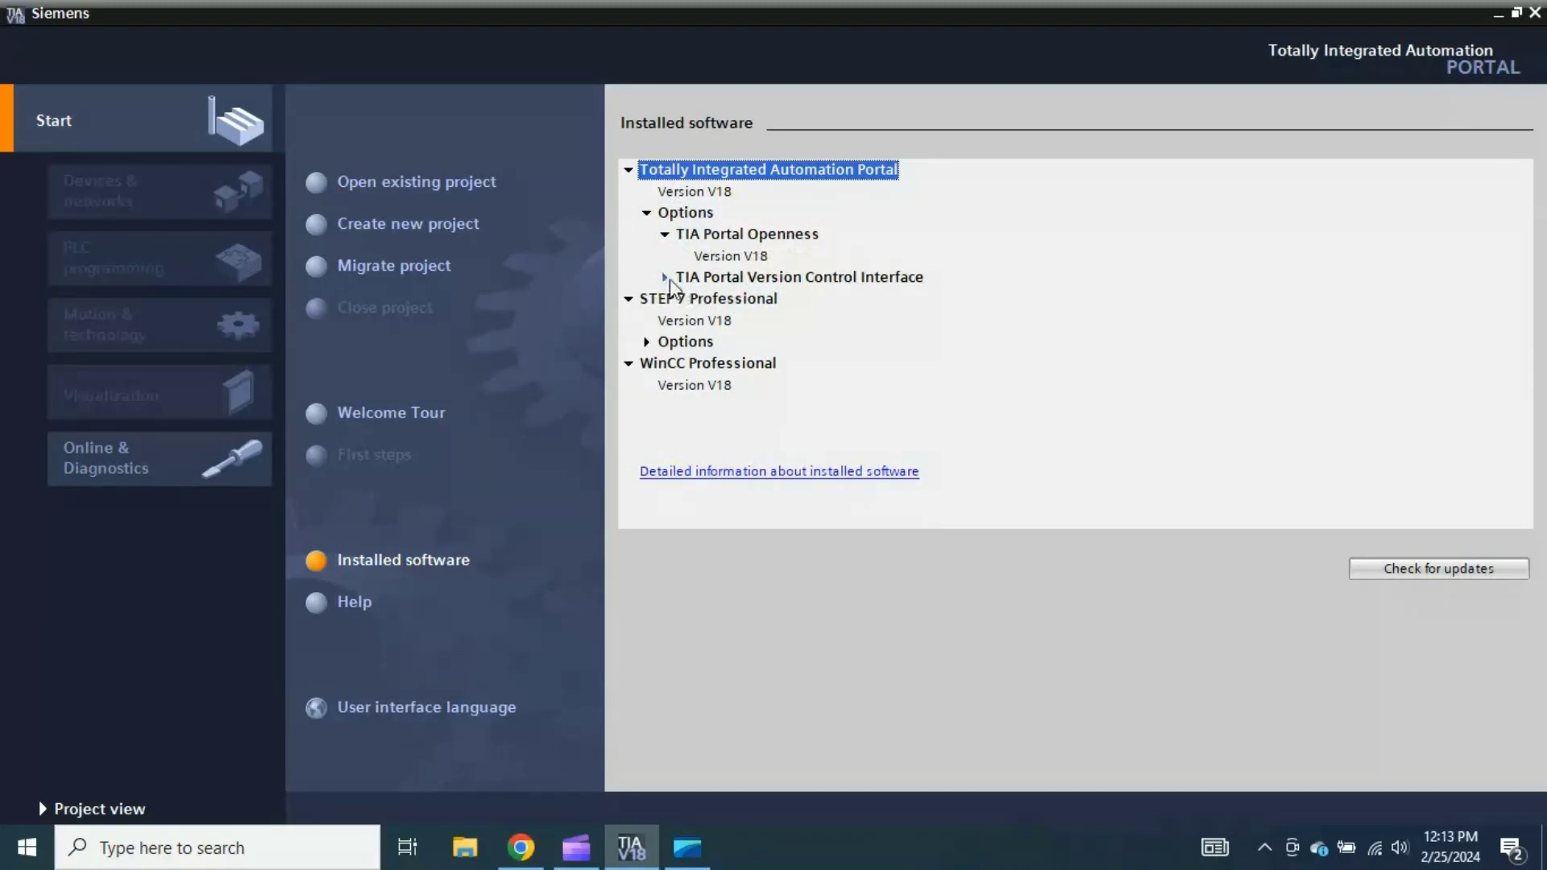
left_click(665, 278)
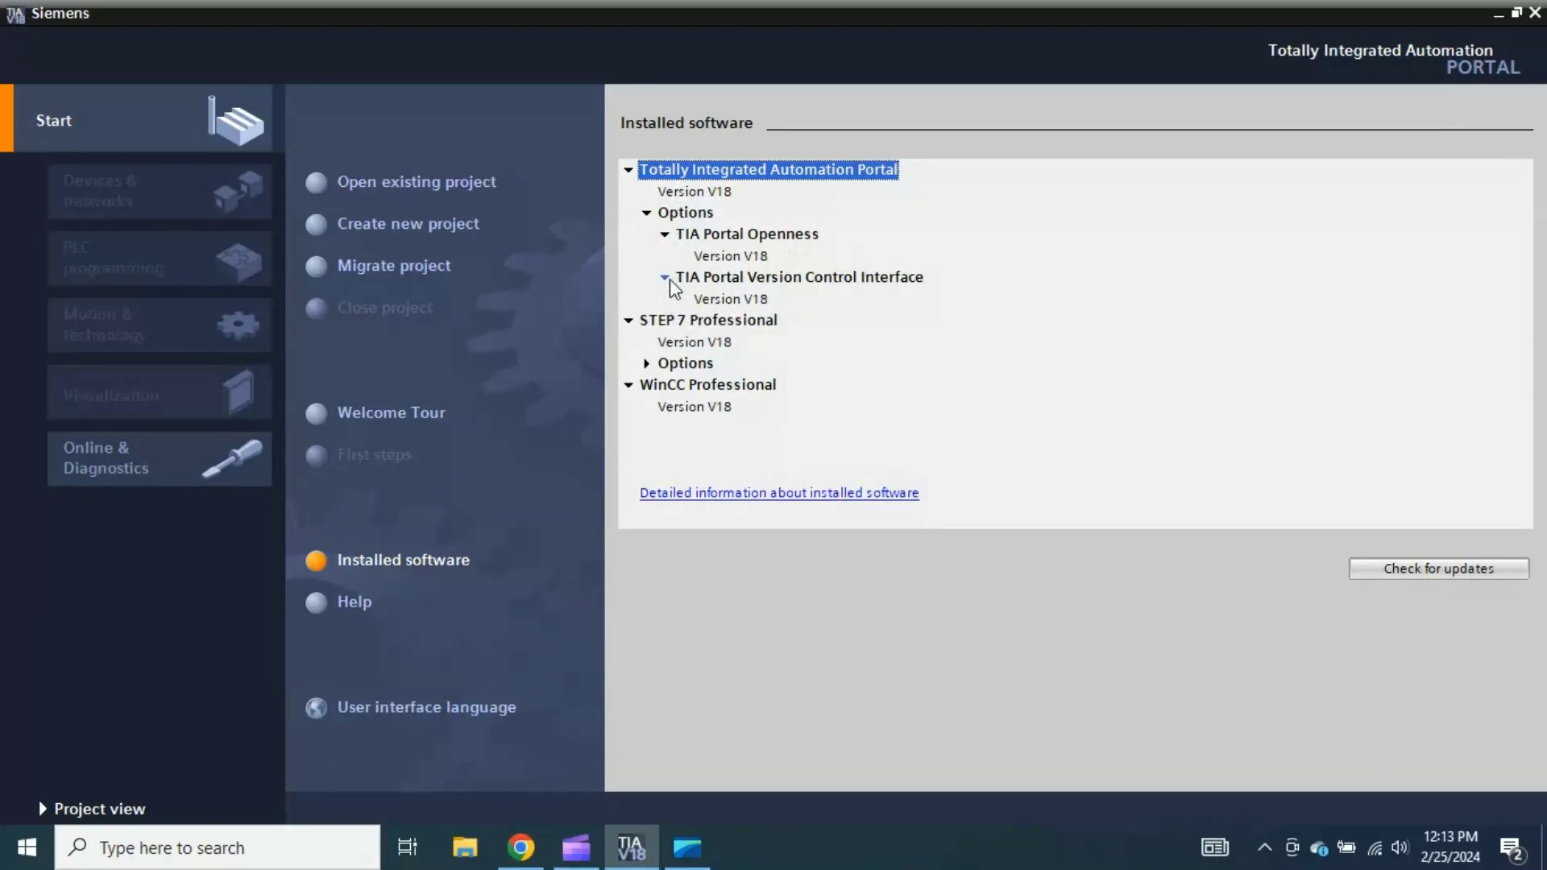
left_click(646, 213)
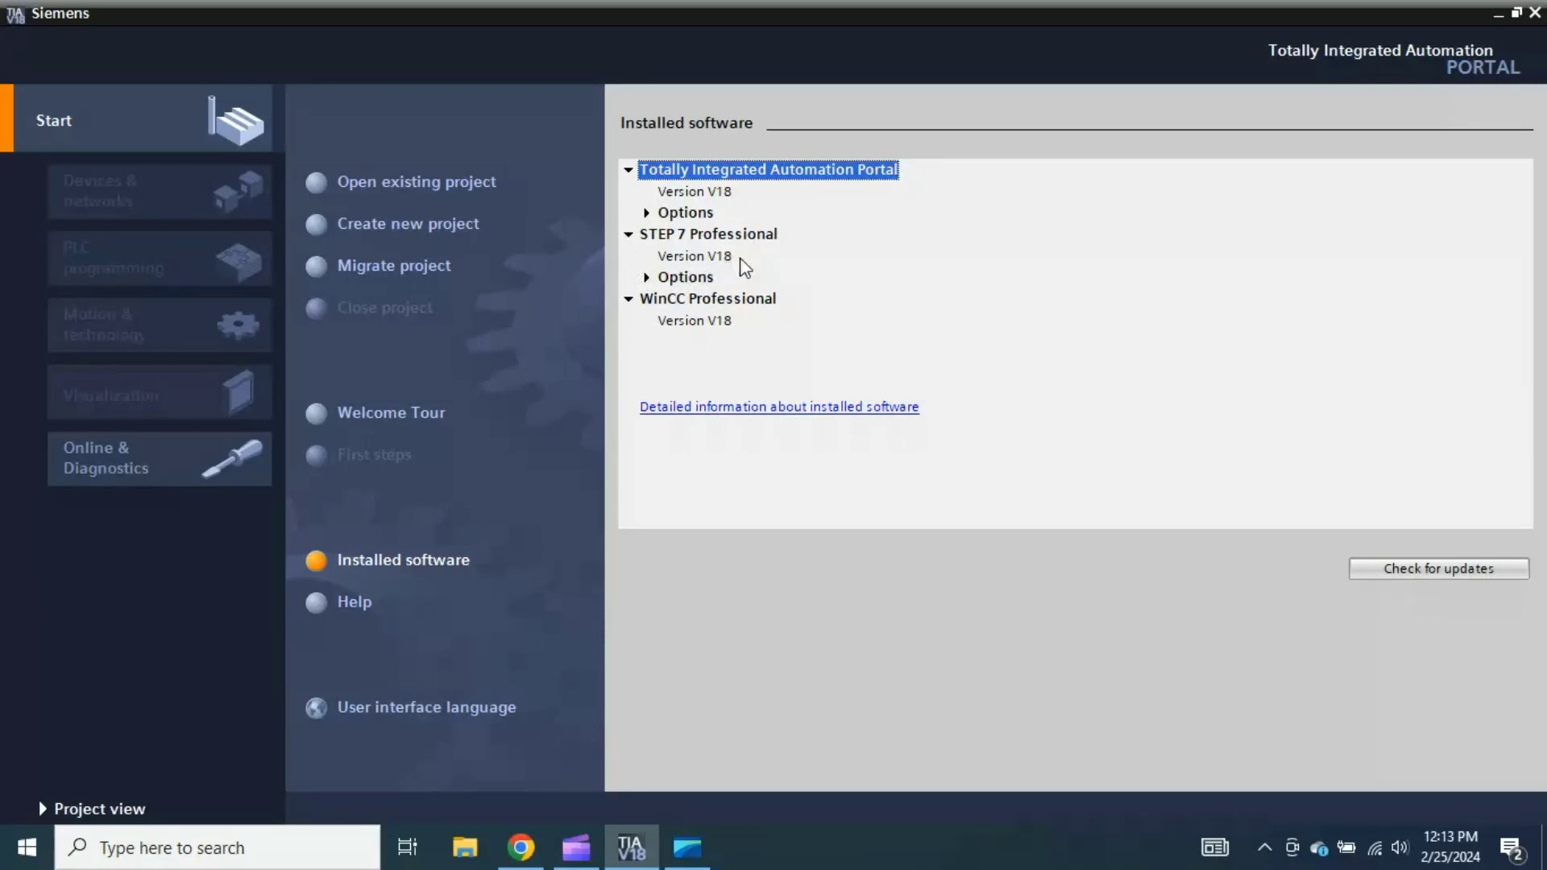
- Check the STEP 7 Safety version under STEP 7 Professional, then collapse STEP 7 Professional
left_click(646, 277)
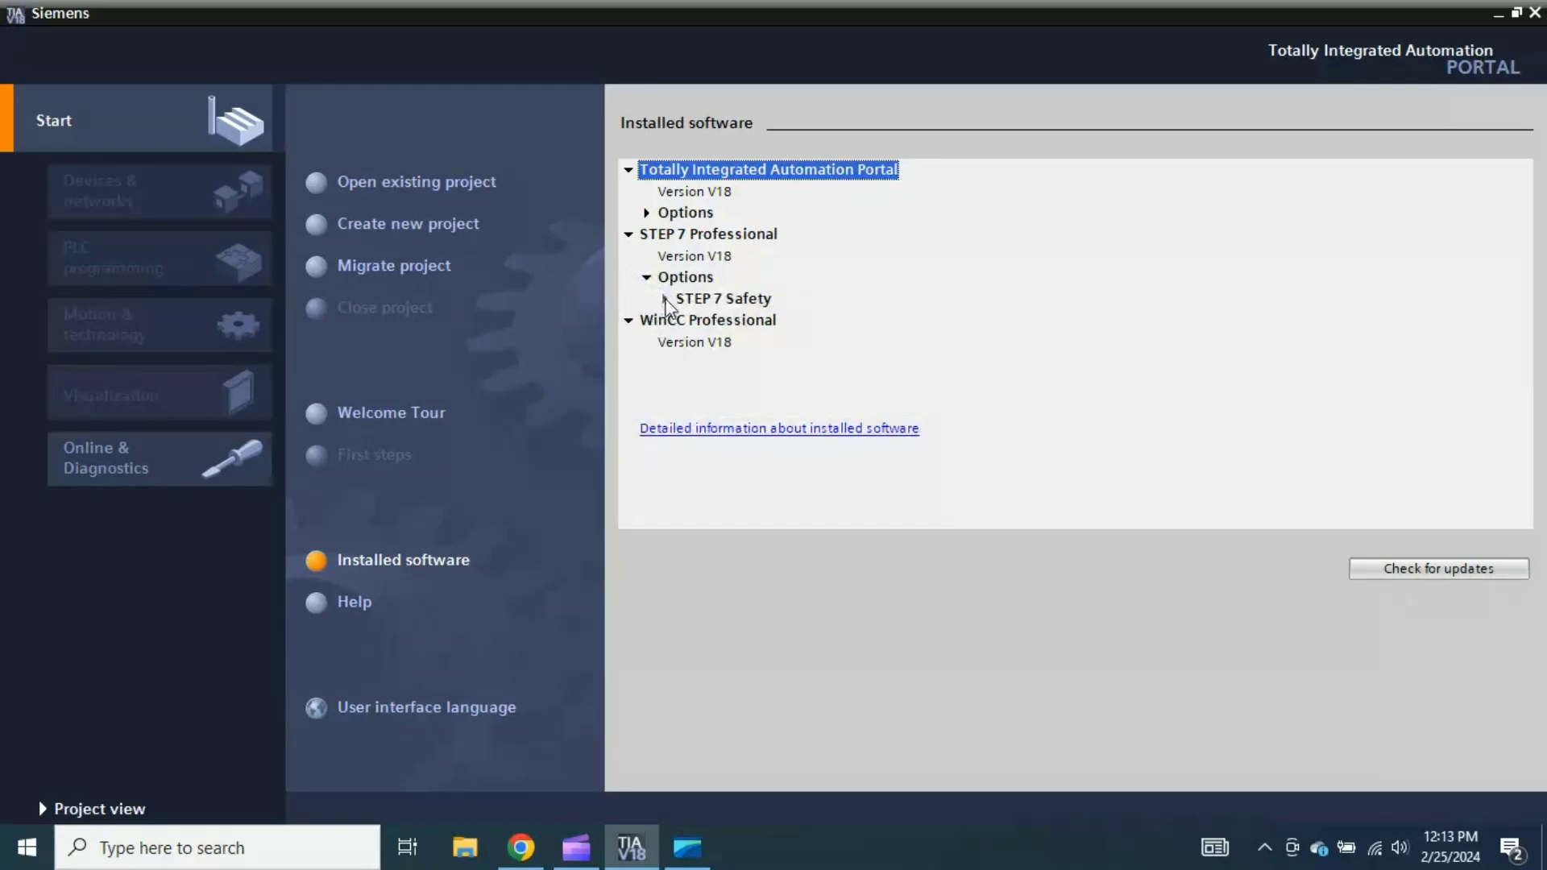
left_click(665, 300)
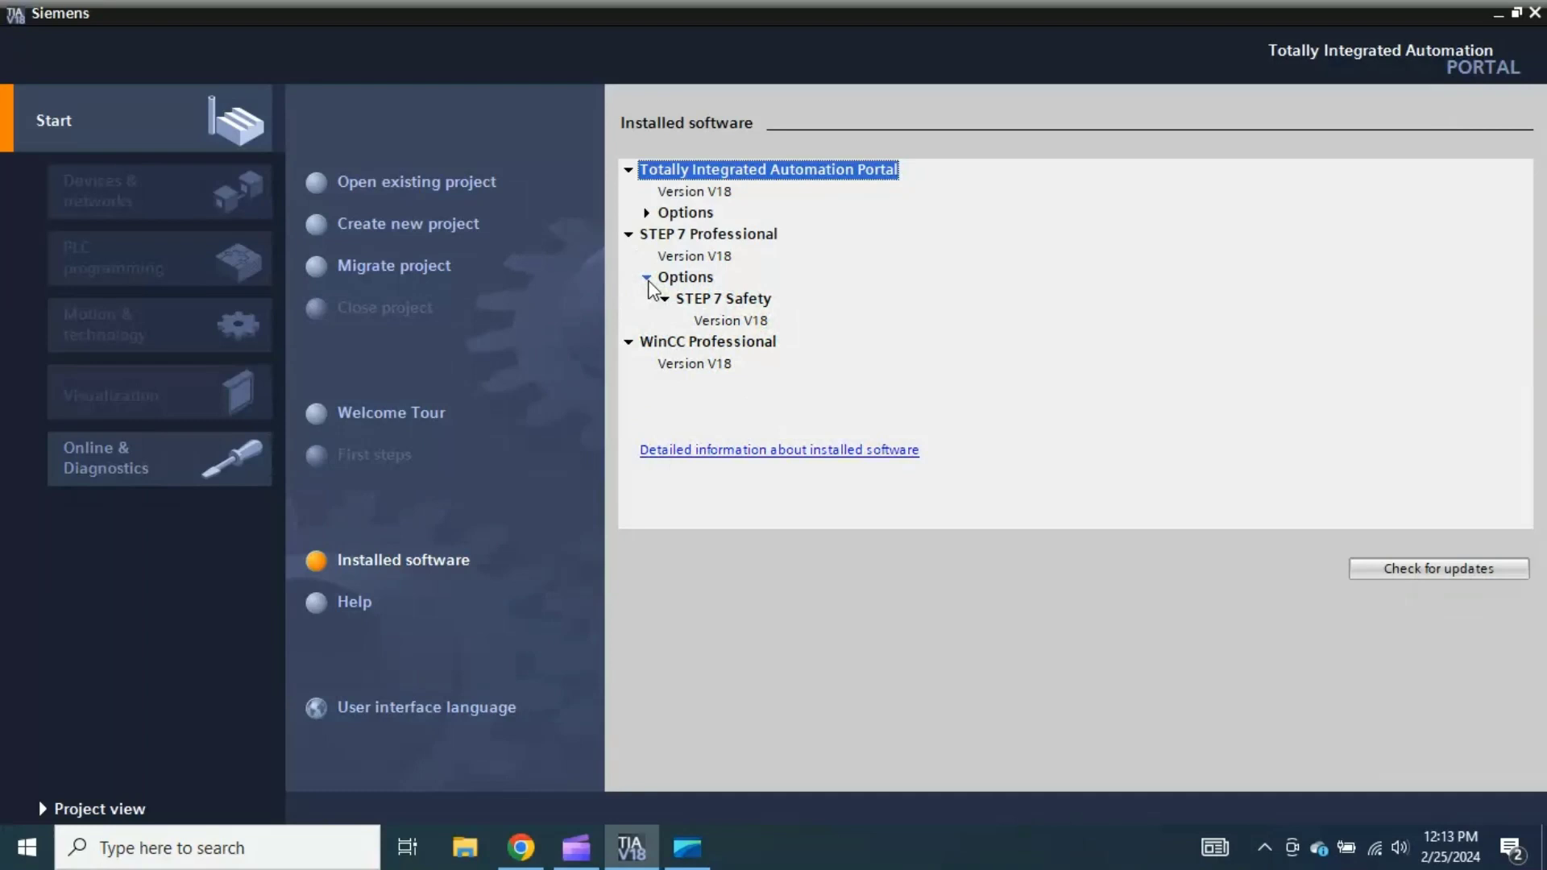
left_click(628, 235)
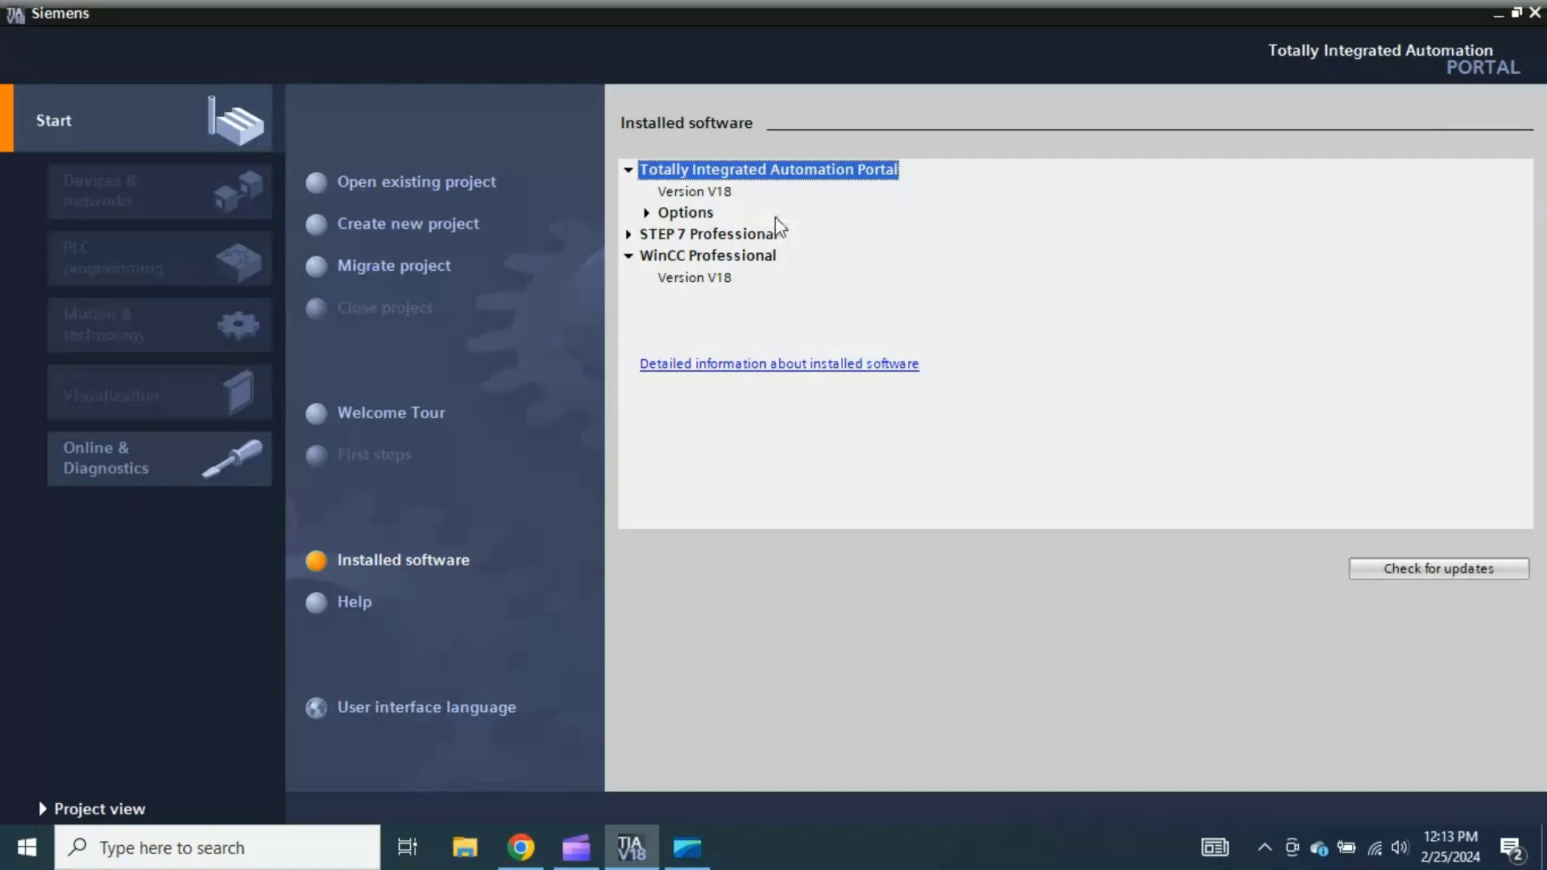
- Open the detailed installed-software information showing each product's version and release
left_click(791, 365)
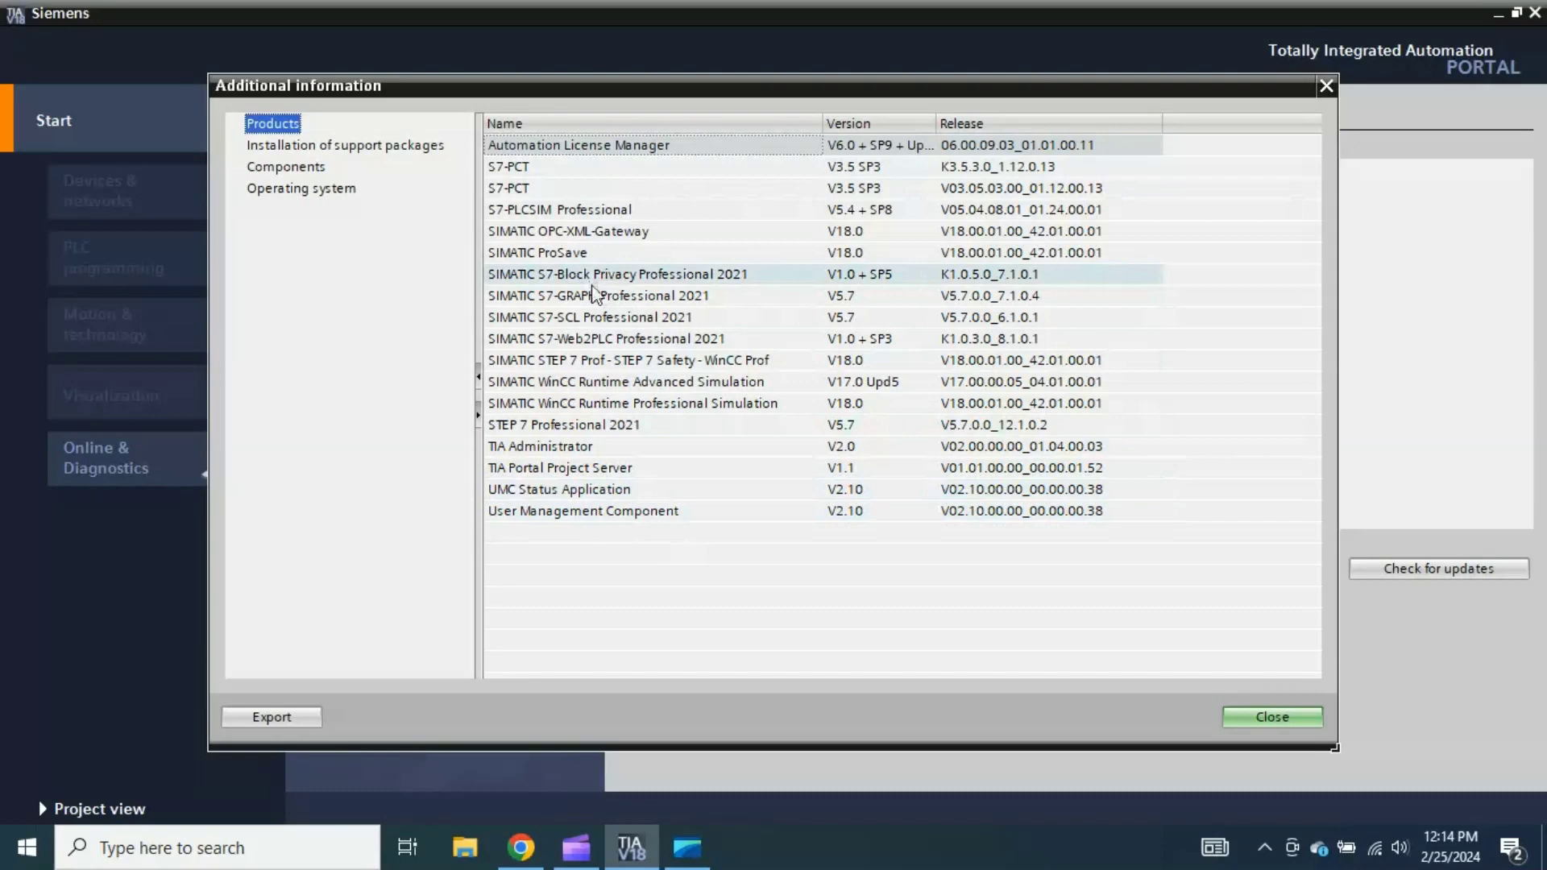
left_click(390, 149)
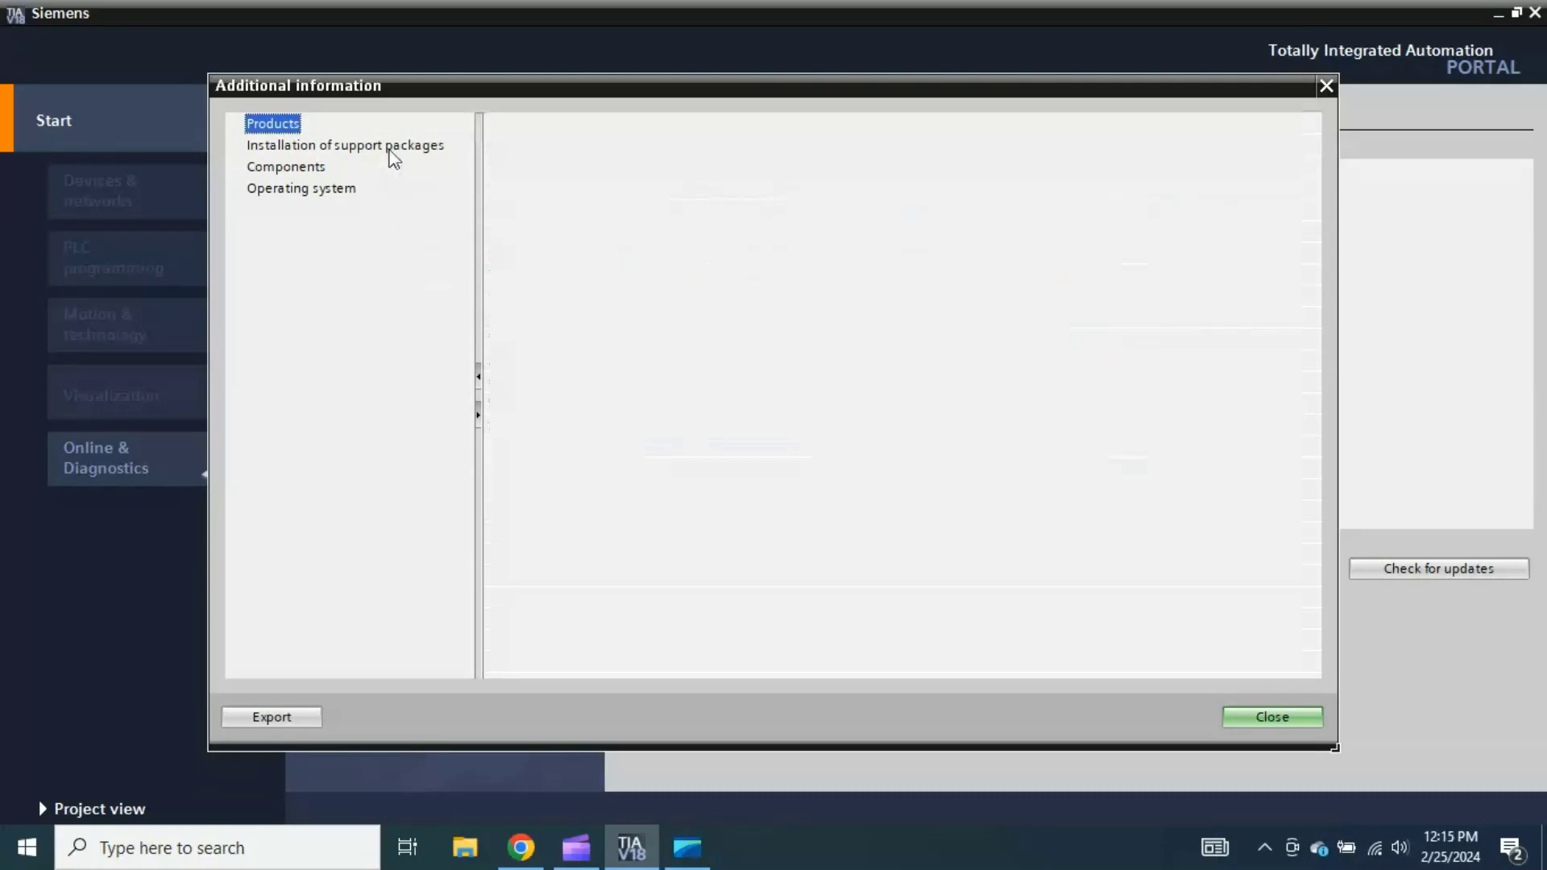
left_click(314, 172)
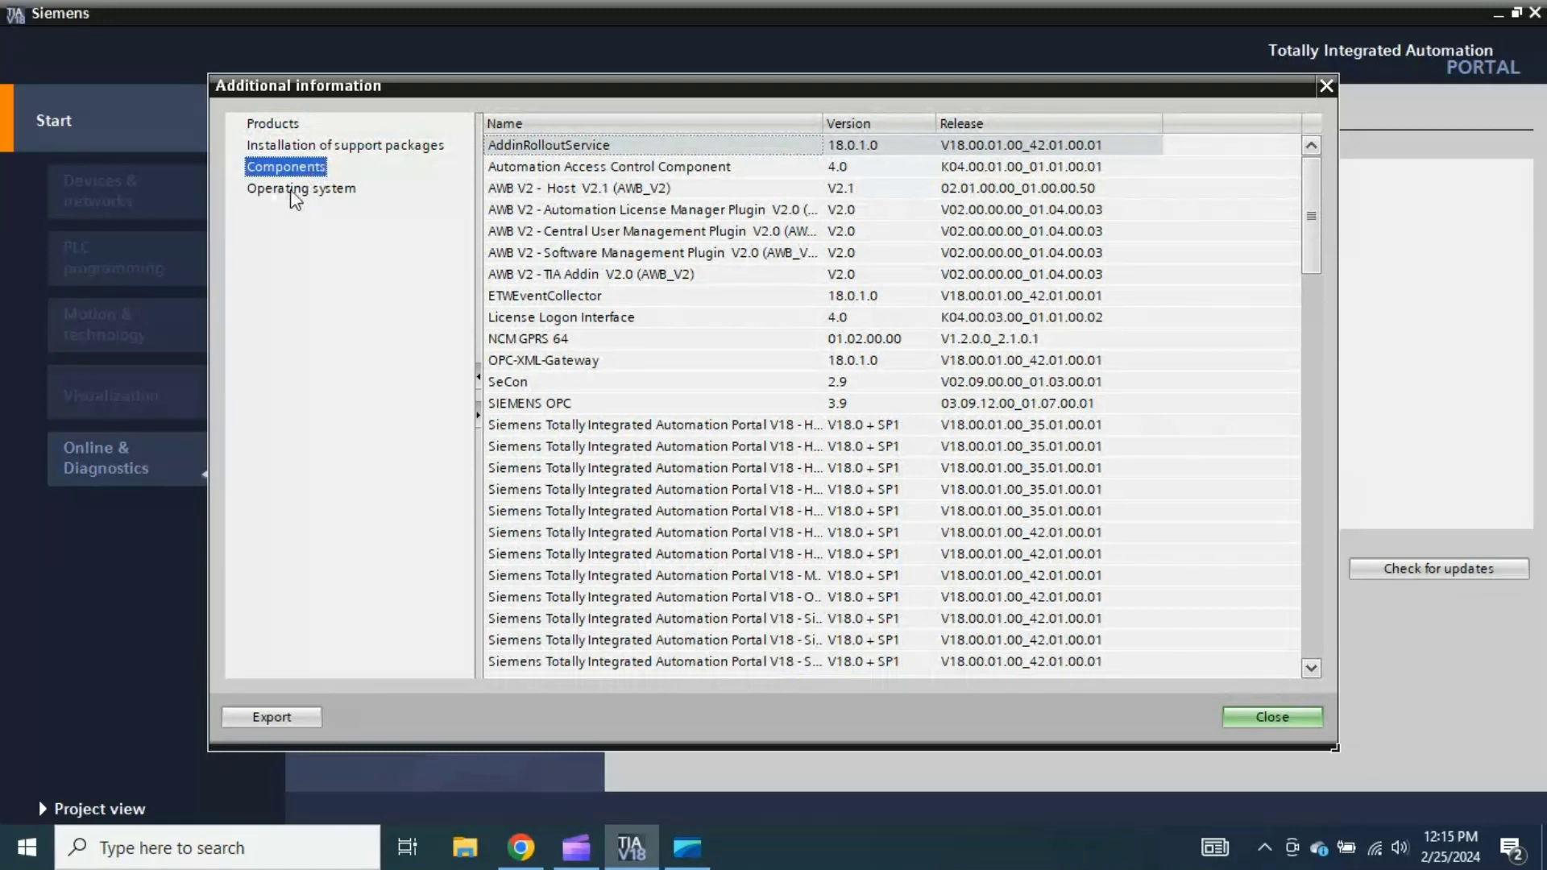
left_click(294, 193)
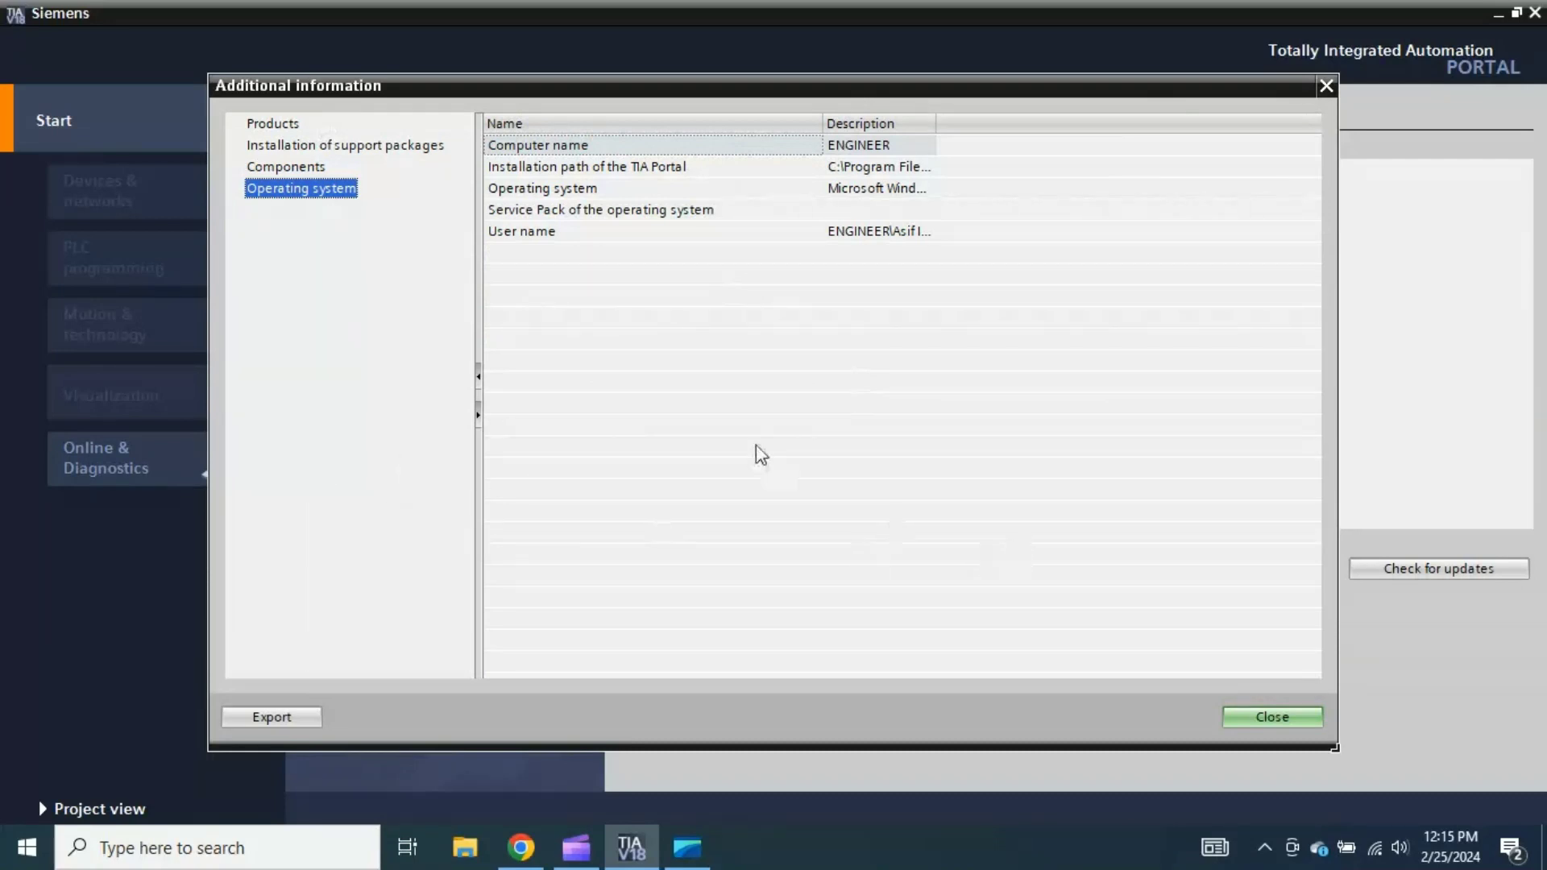
left_click(274, 129)
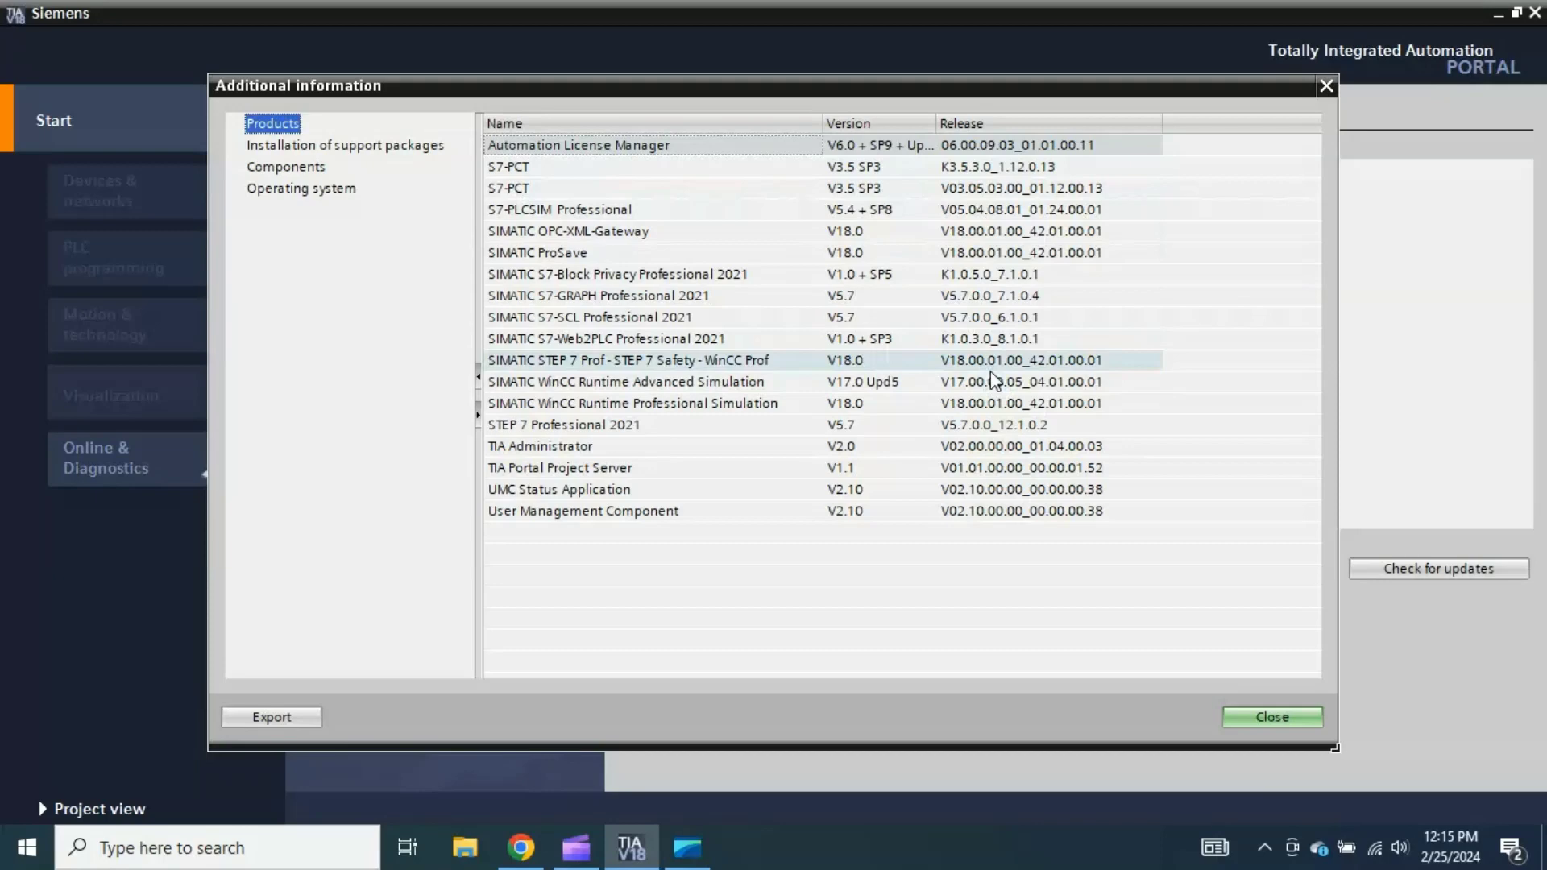
- Export the installed products list to the Desktop as CSV 'listofsoftware' and open it in Excel
left_click(282, 714)
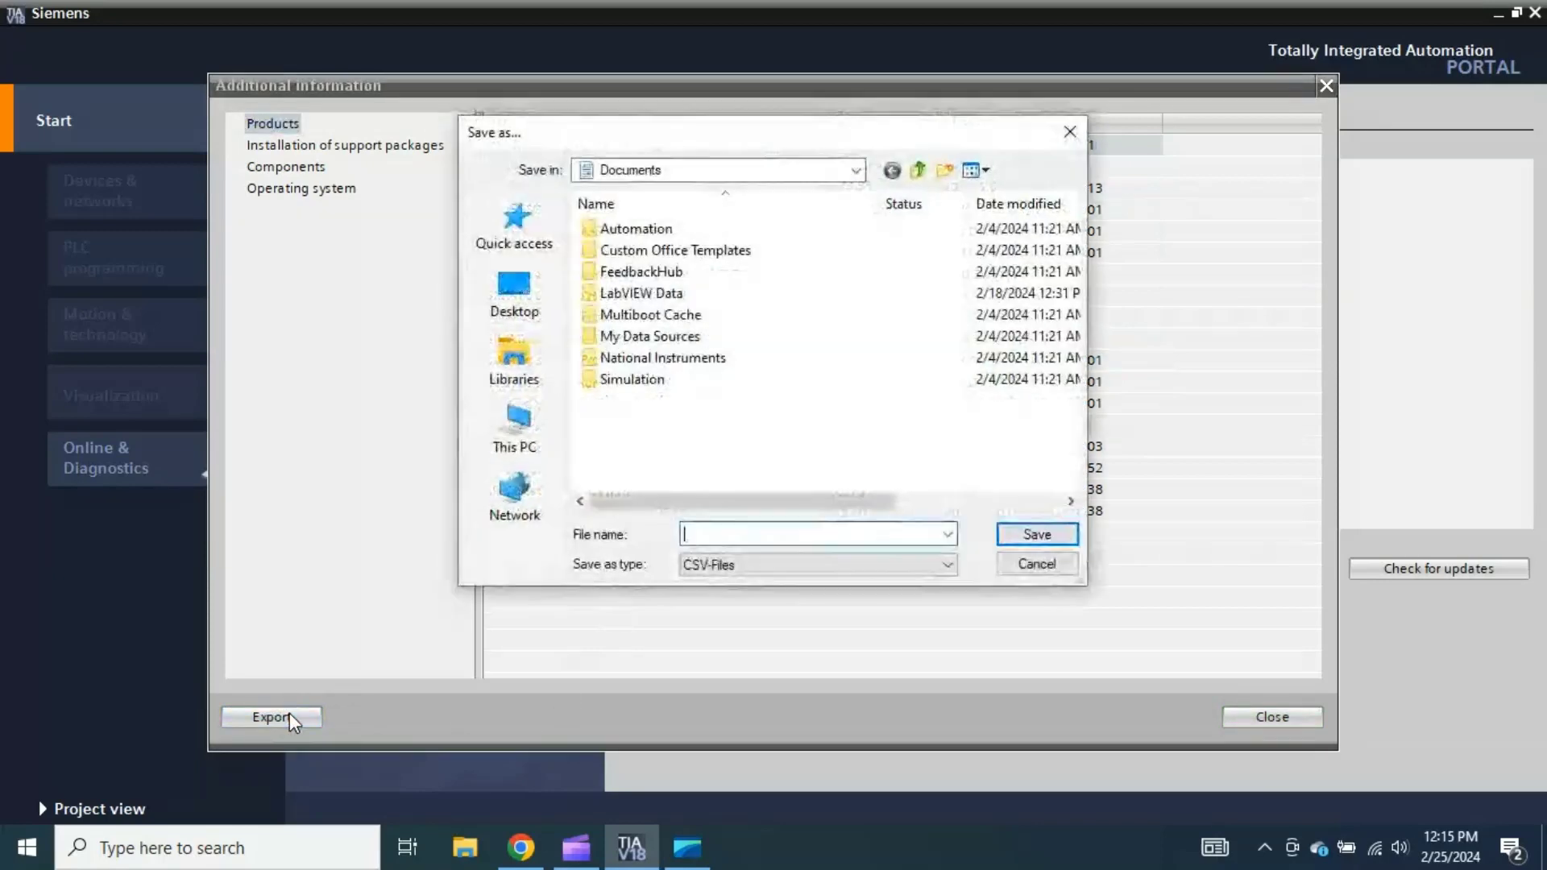
left_click(517, 308)
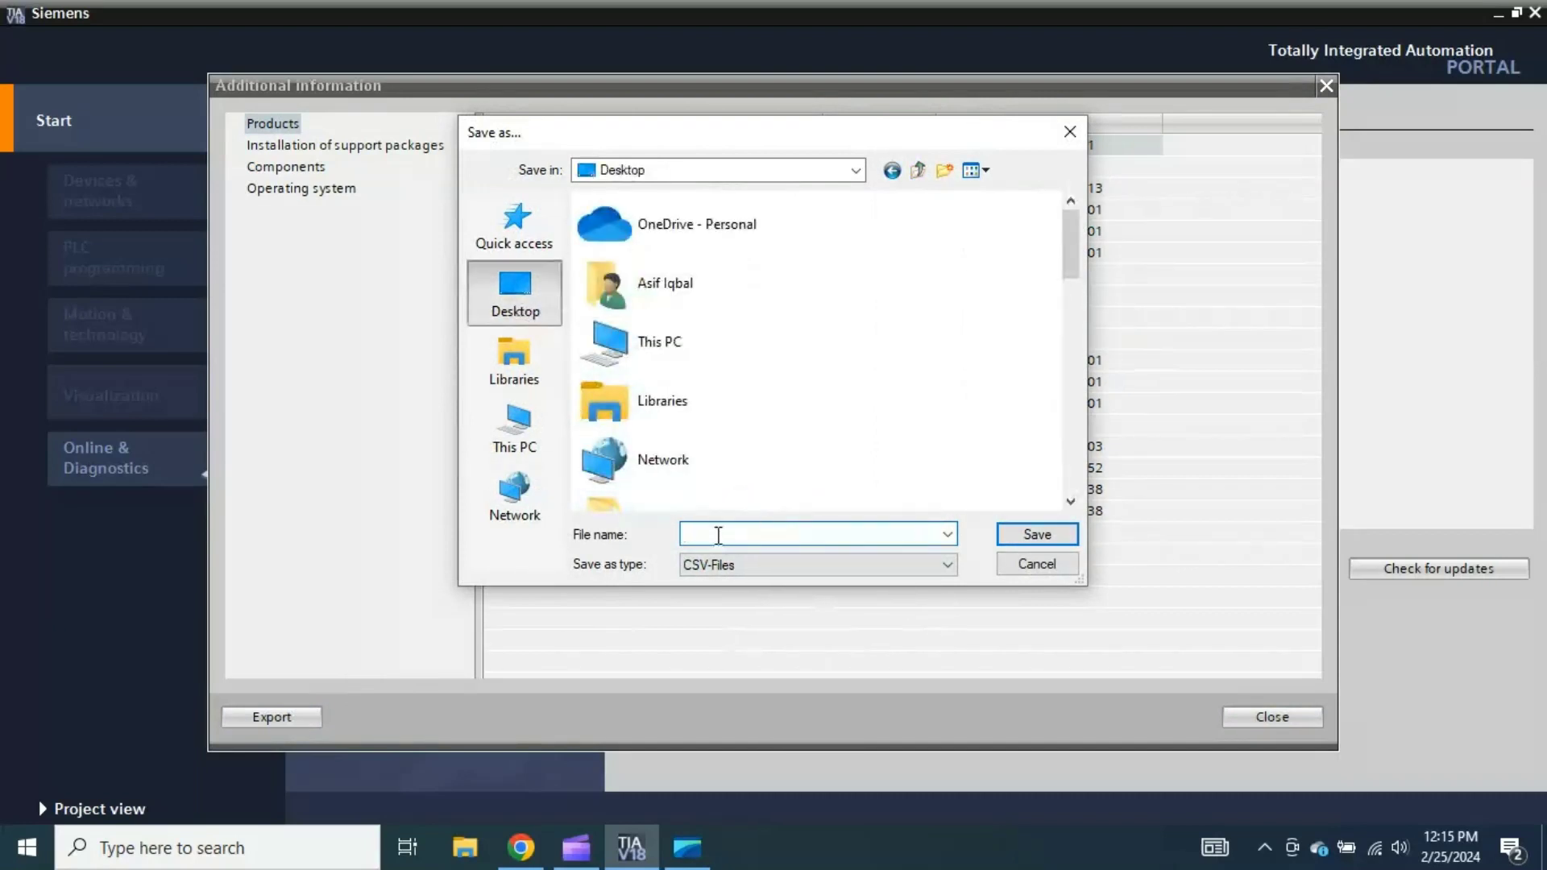
type("listofsoftware")
left_click(931, 566)
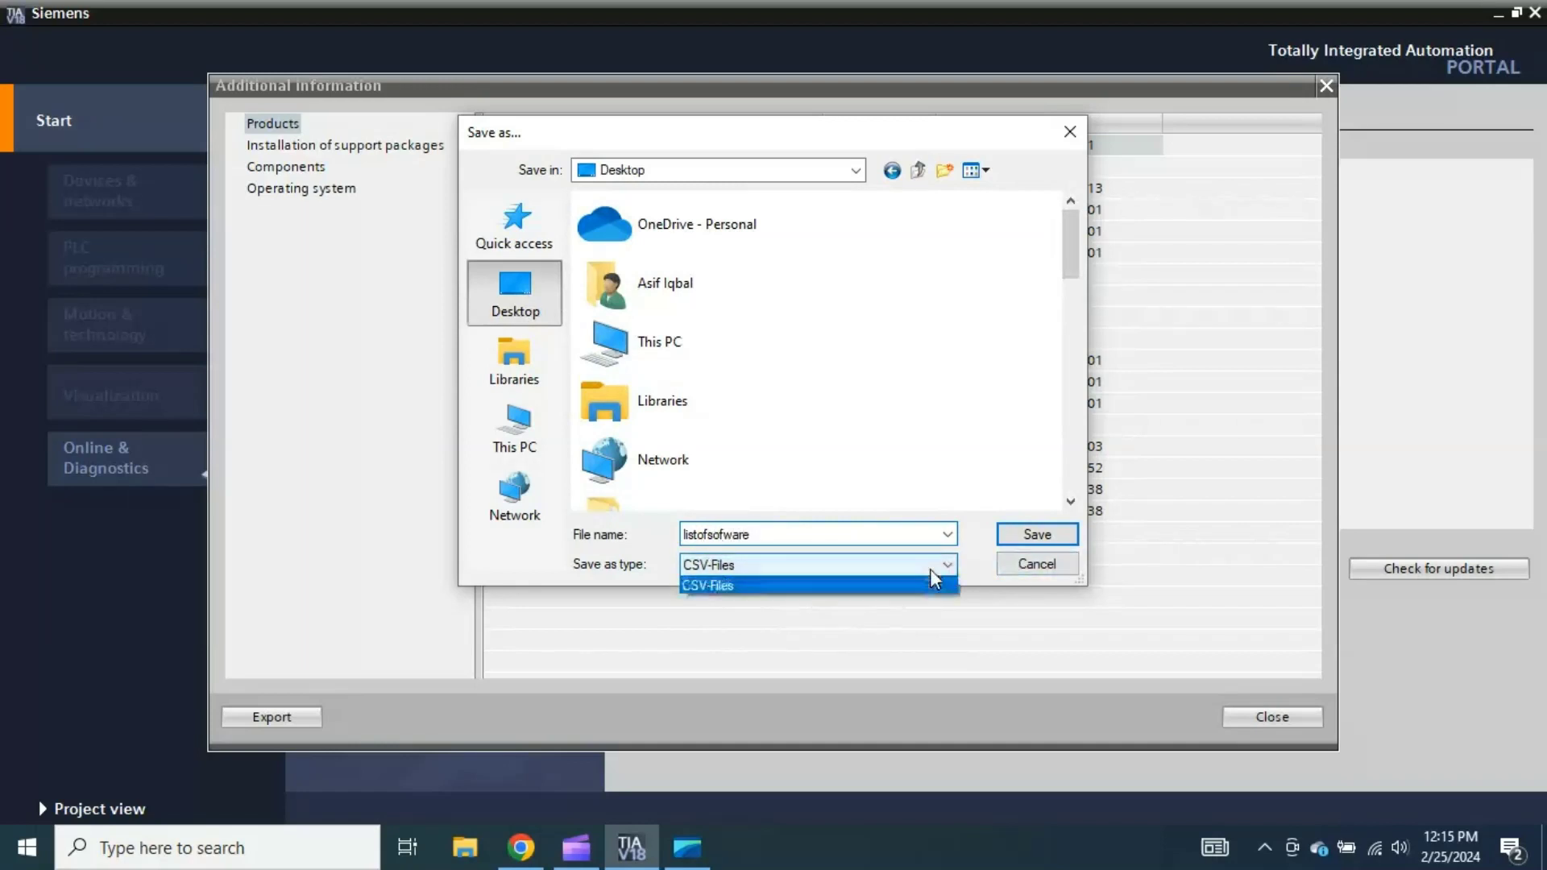
left_click(930, 568)
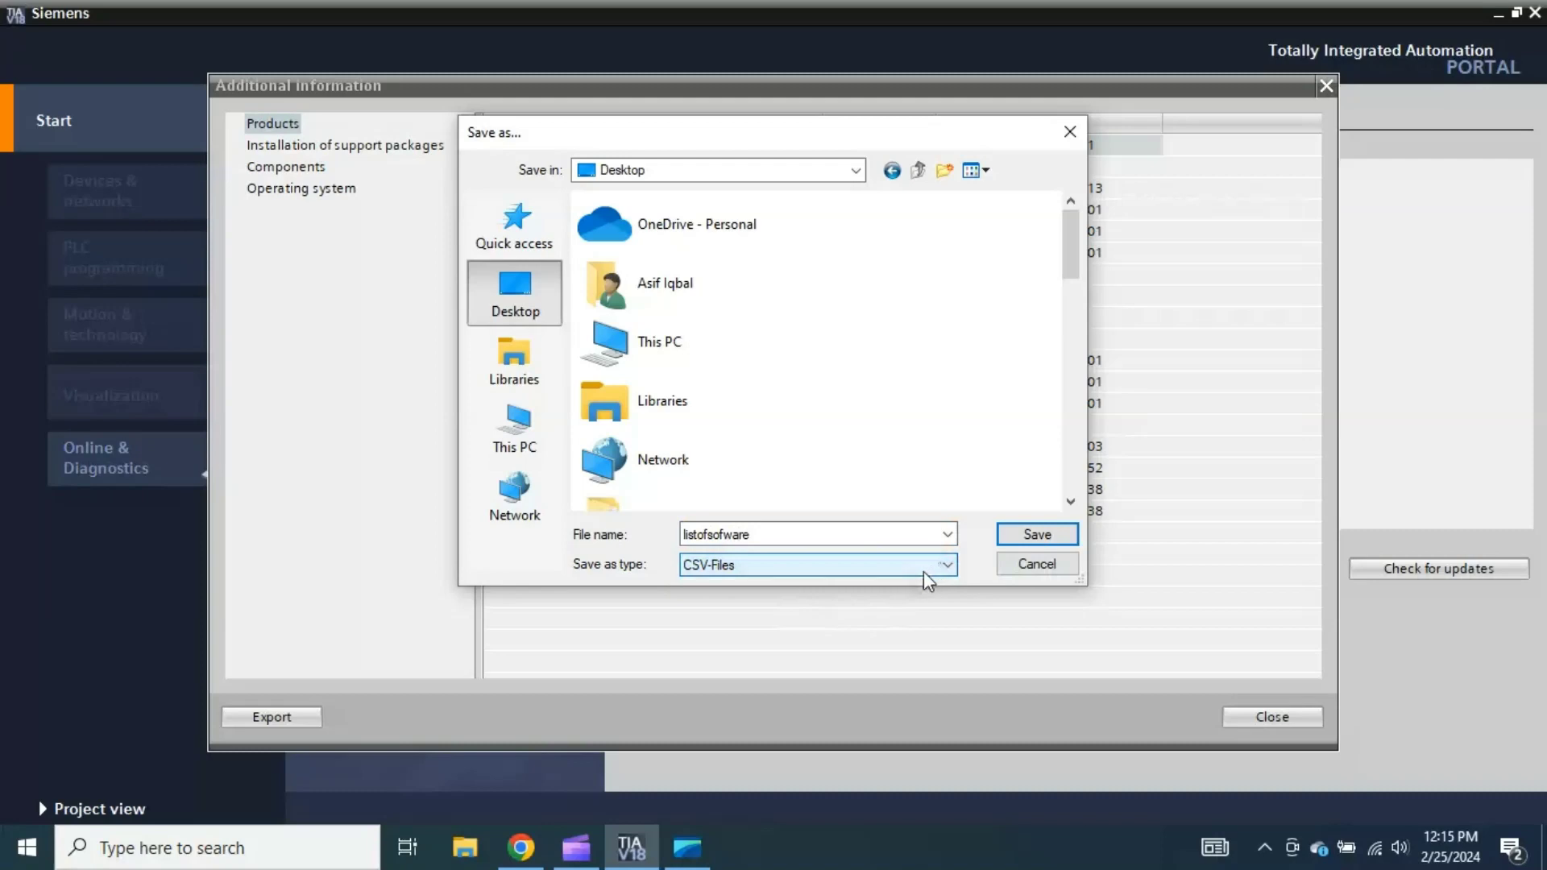
left_click(1014, 534)
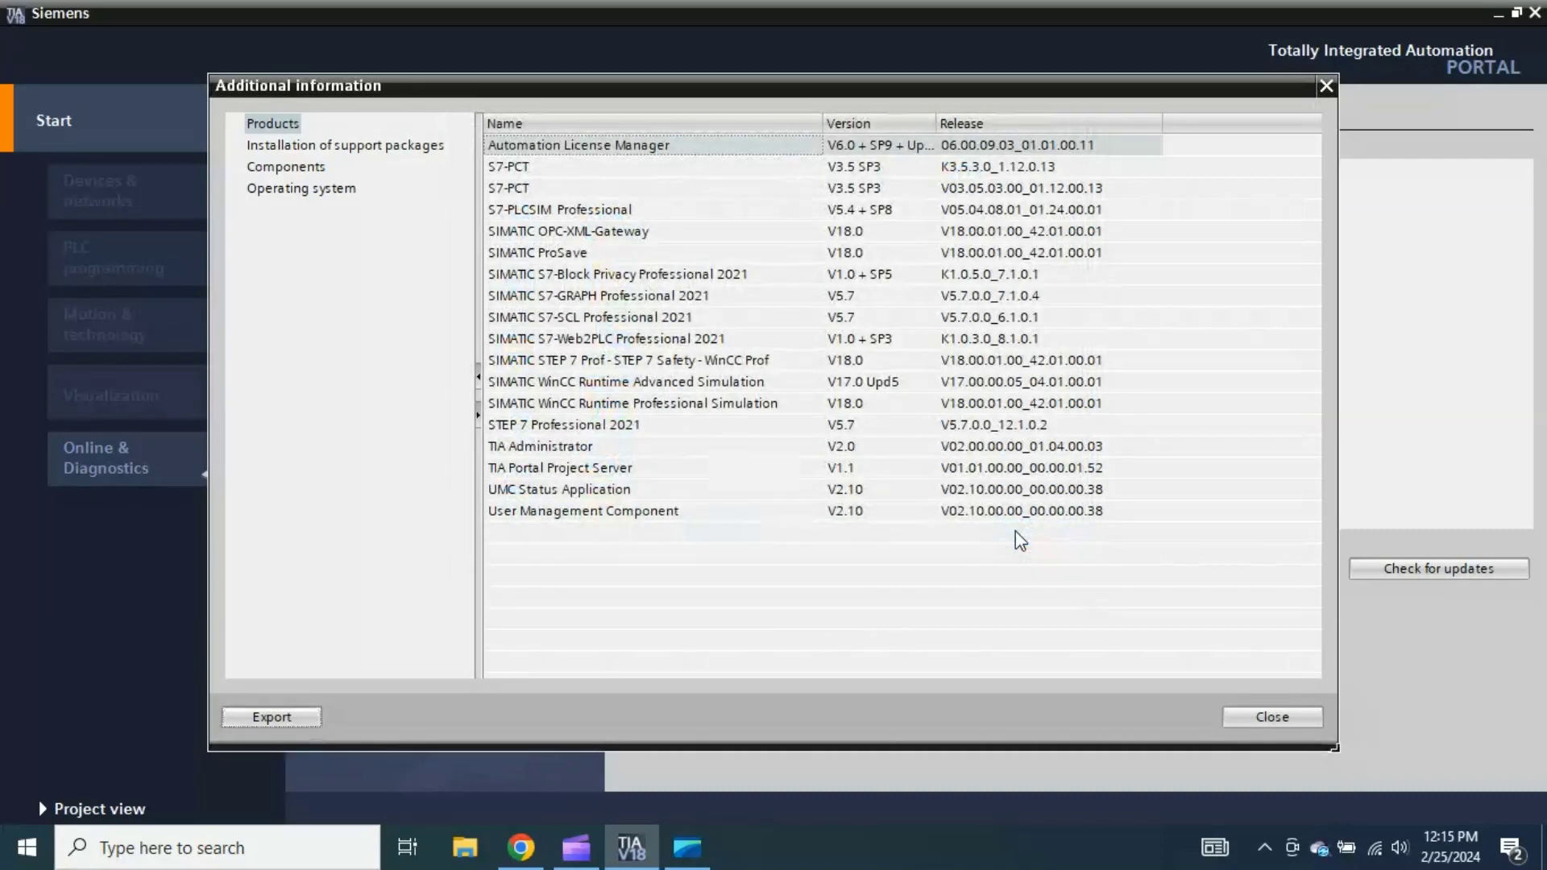
key("super+d")
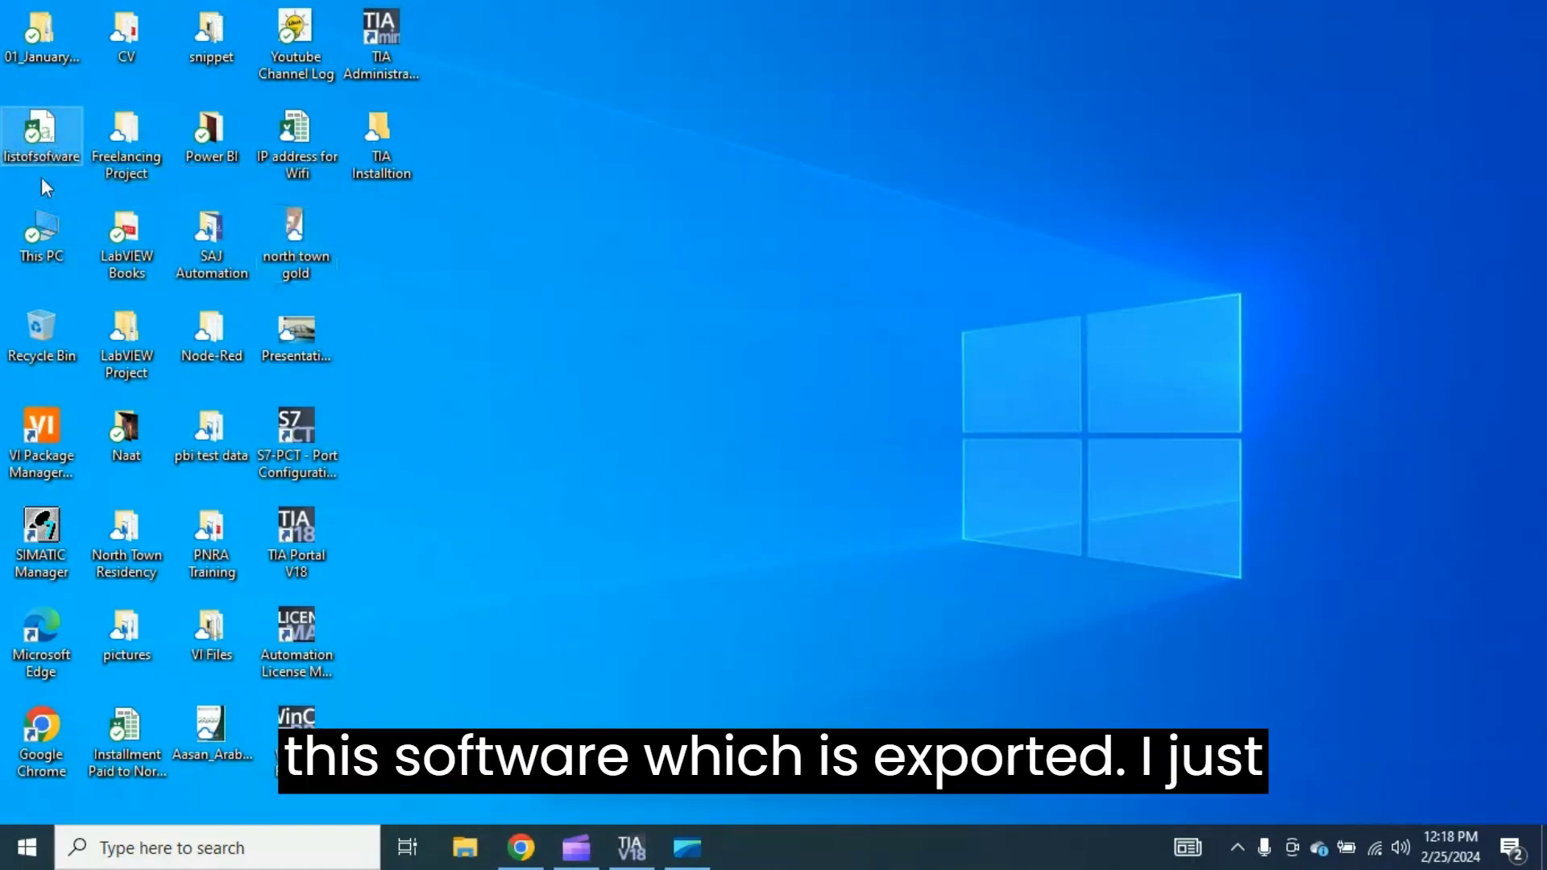
double_click(31, 130)
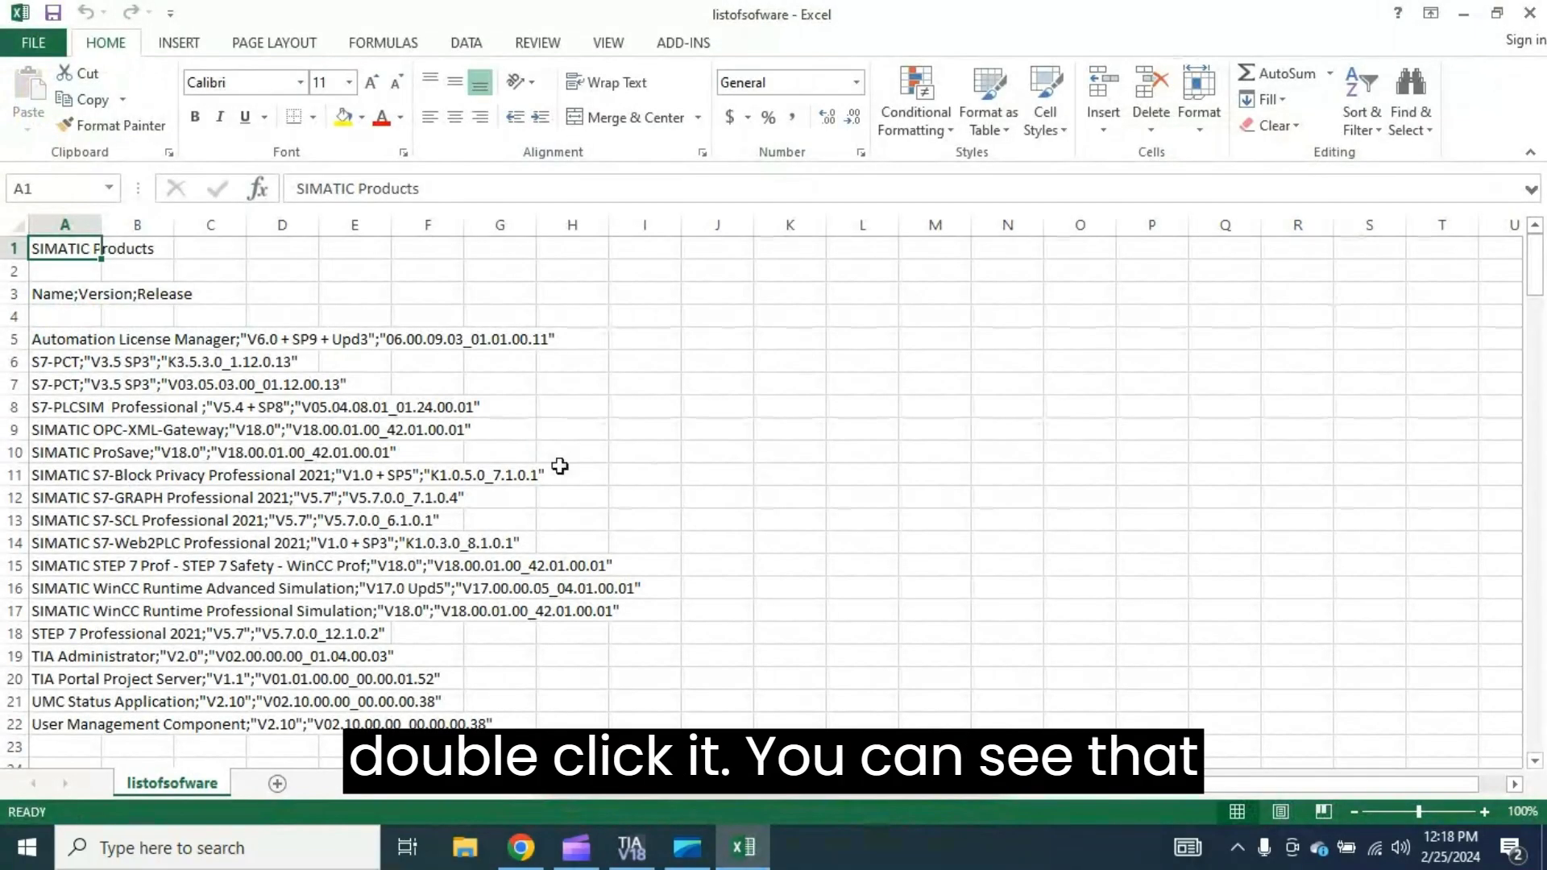
- Autofit column A, scroll through the whole product list, then return to TIA Portal
left_click(611, 316)
double_click(100, 220)
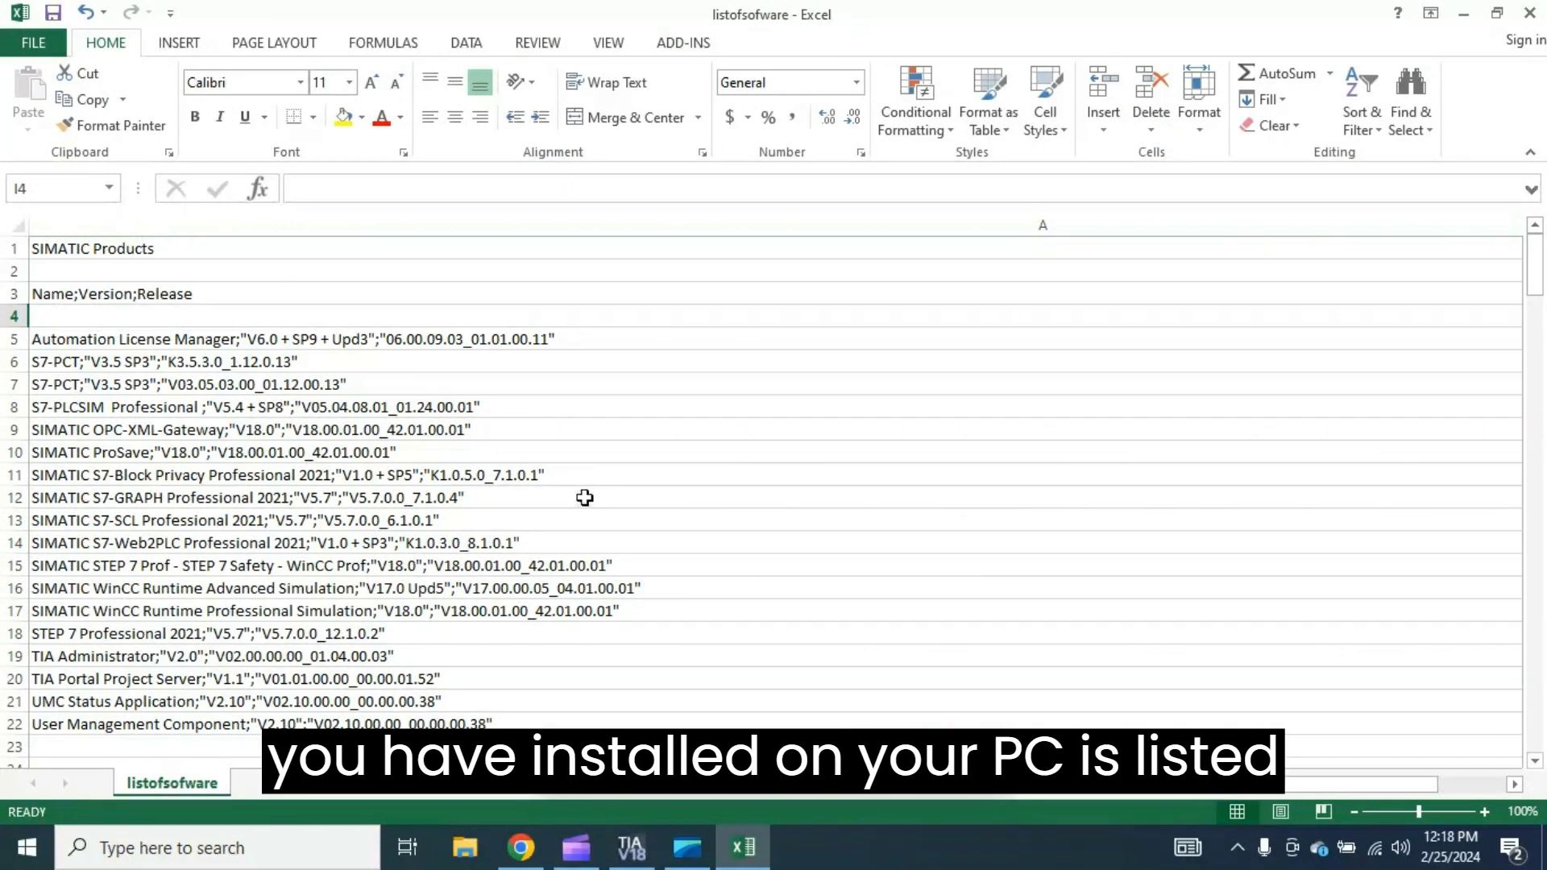
scroll(586, 496, "down", 5)
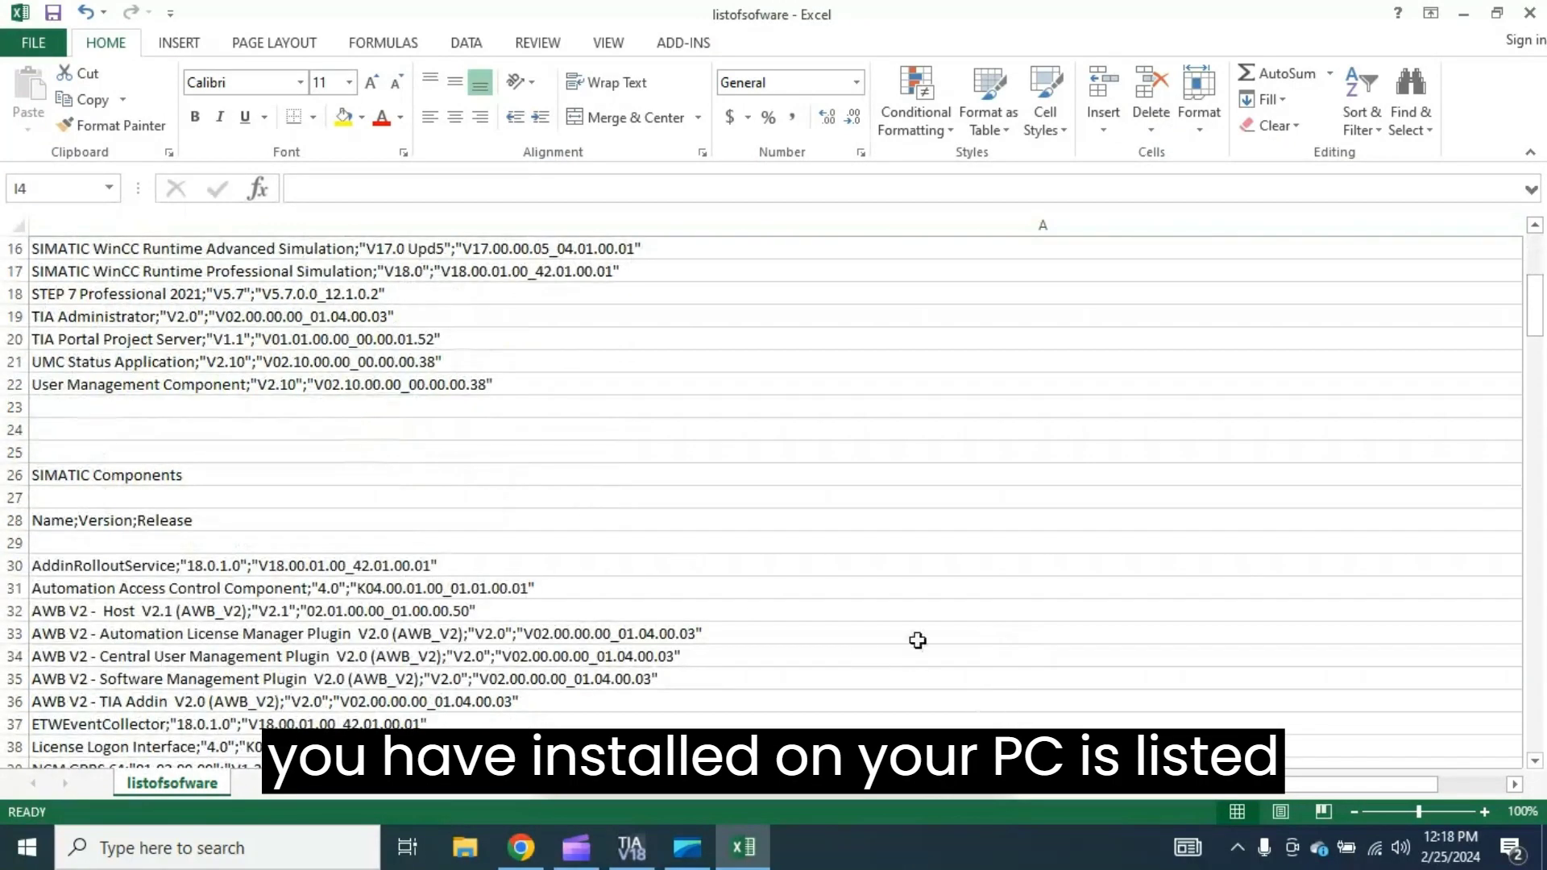
scroll(692, 523, "down", 3)
scroll(692, 523, "down", 5)
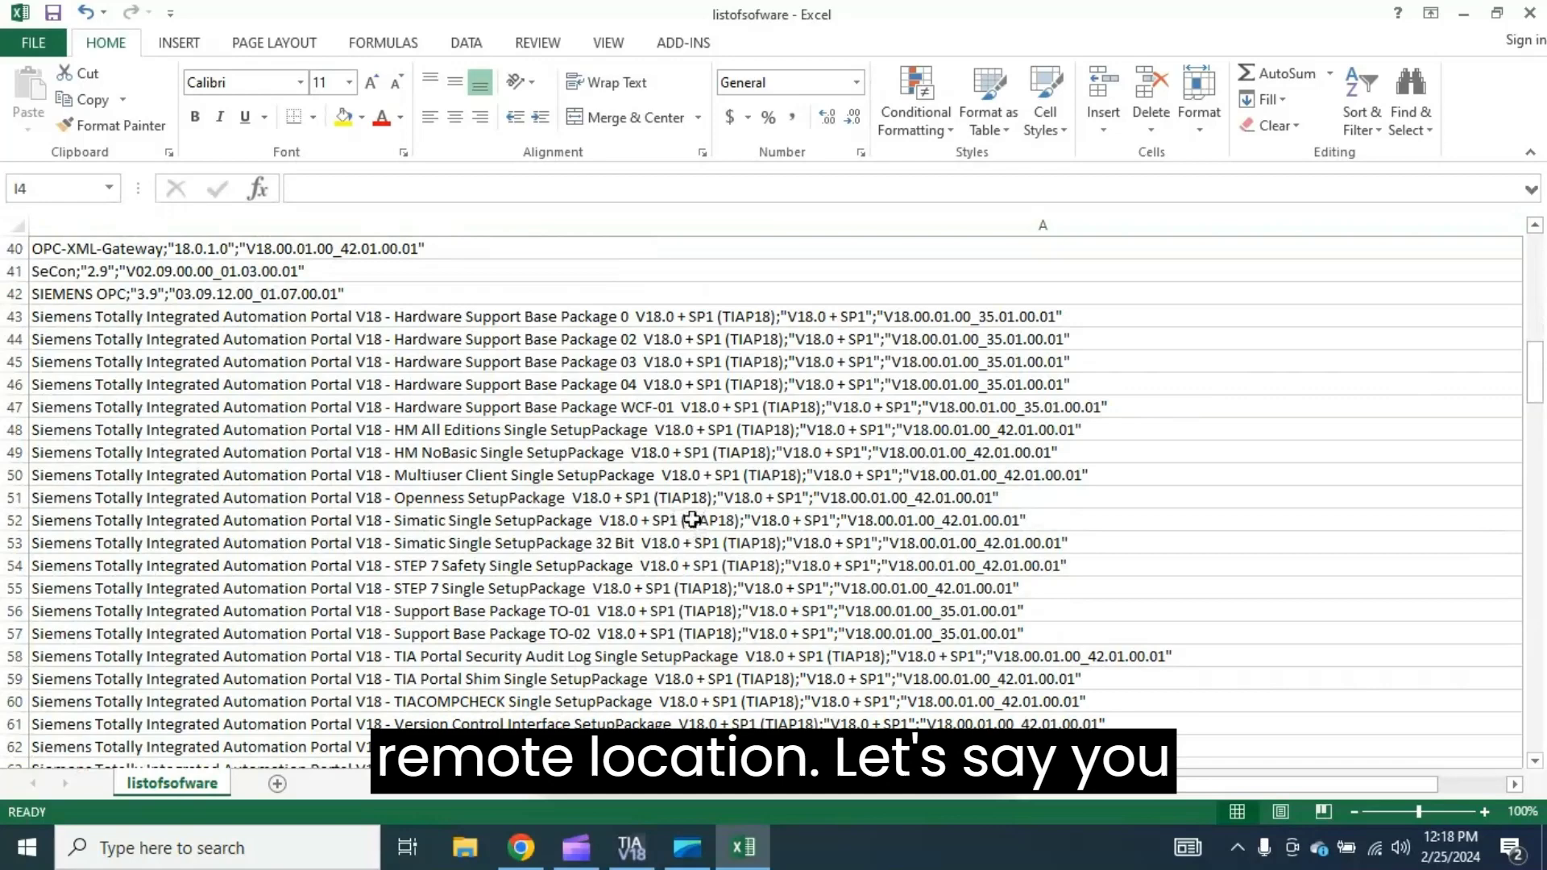
scroll(692, 523, "down", 3)
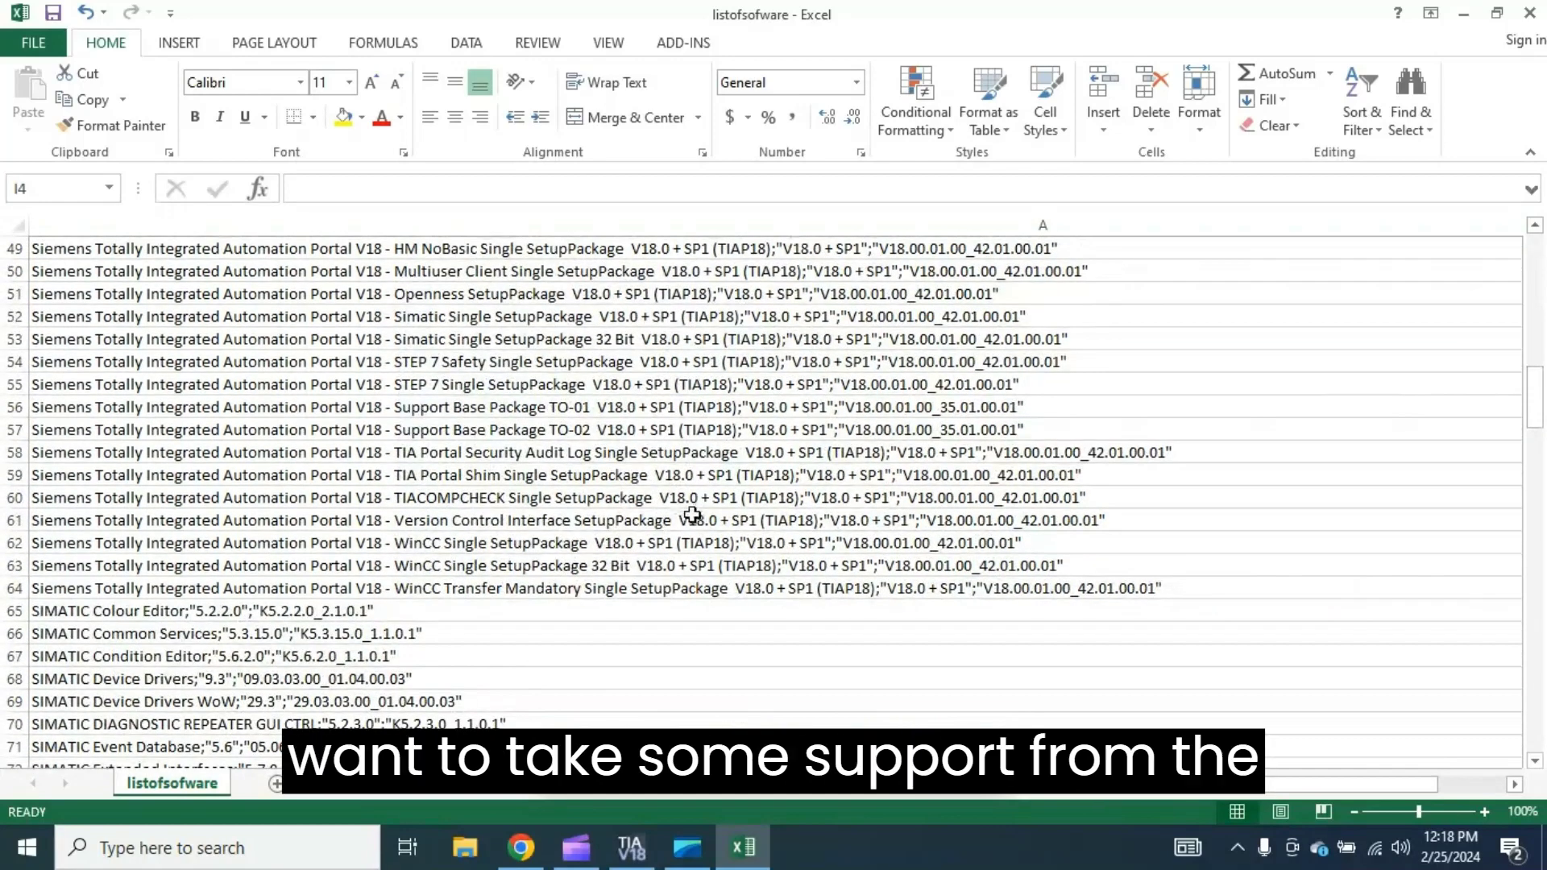
scroll(692, 512, "down", 2)
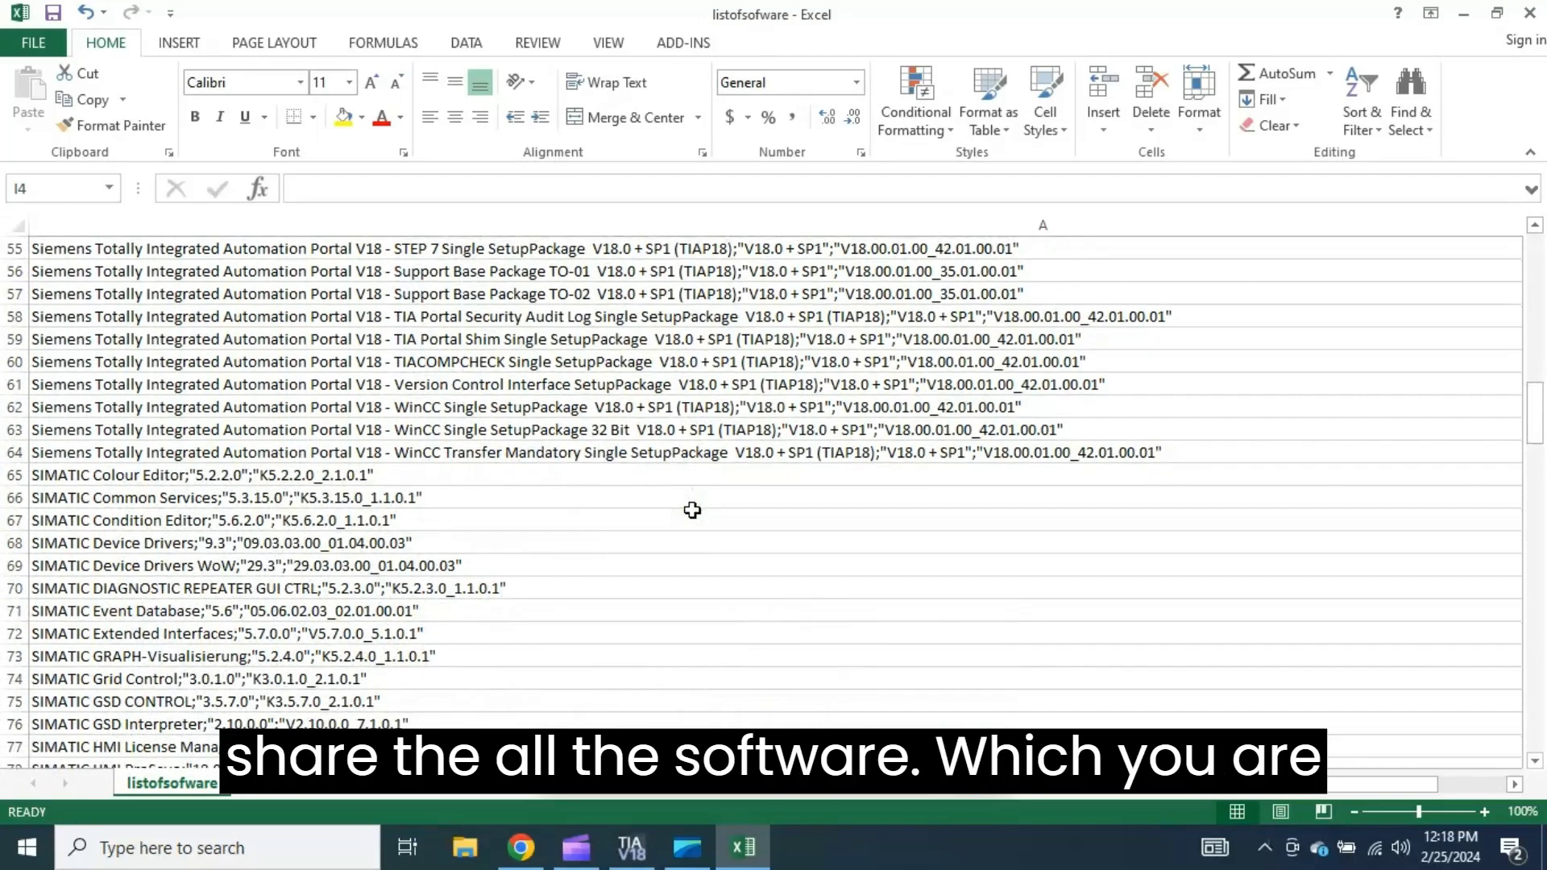
scroll(692, 510, "down", 2)
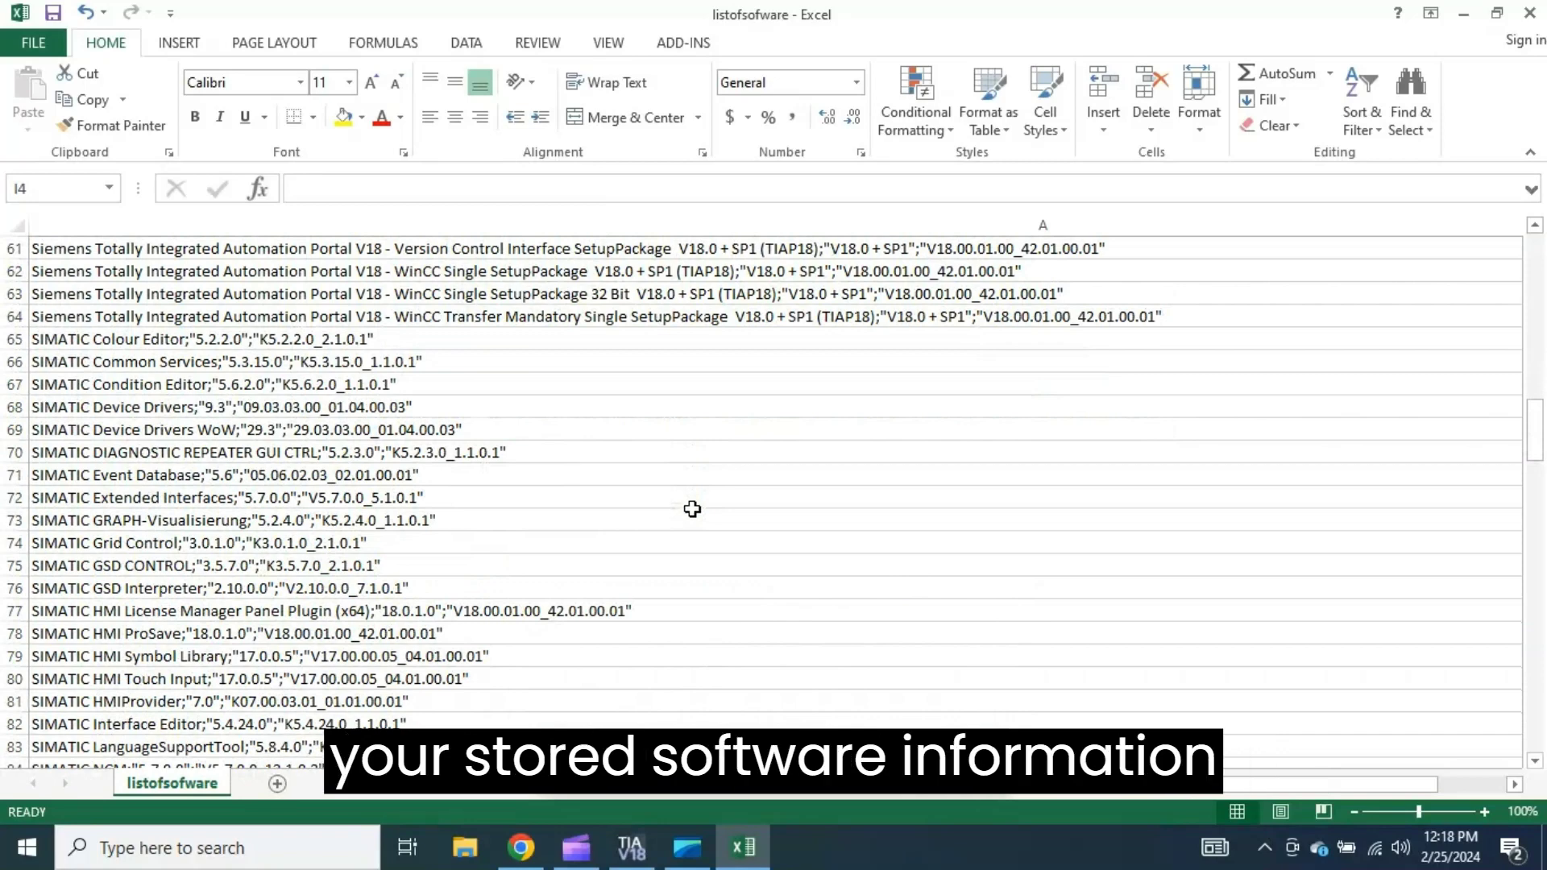
scroll(692, 509, "down", 2)
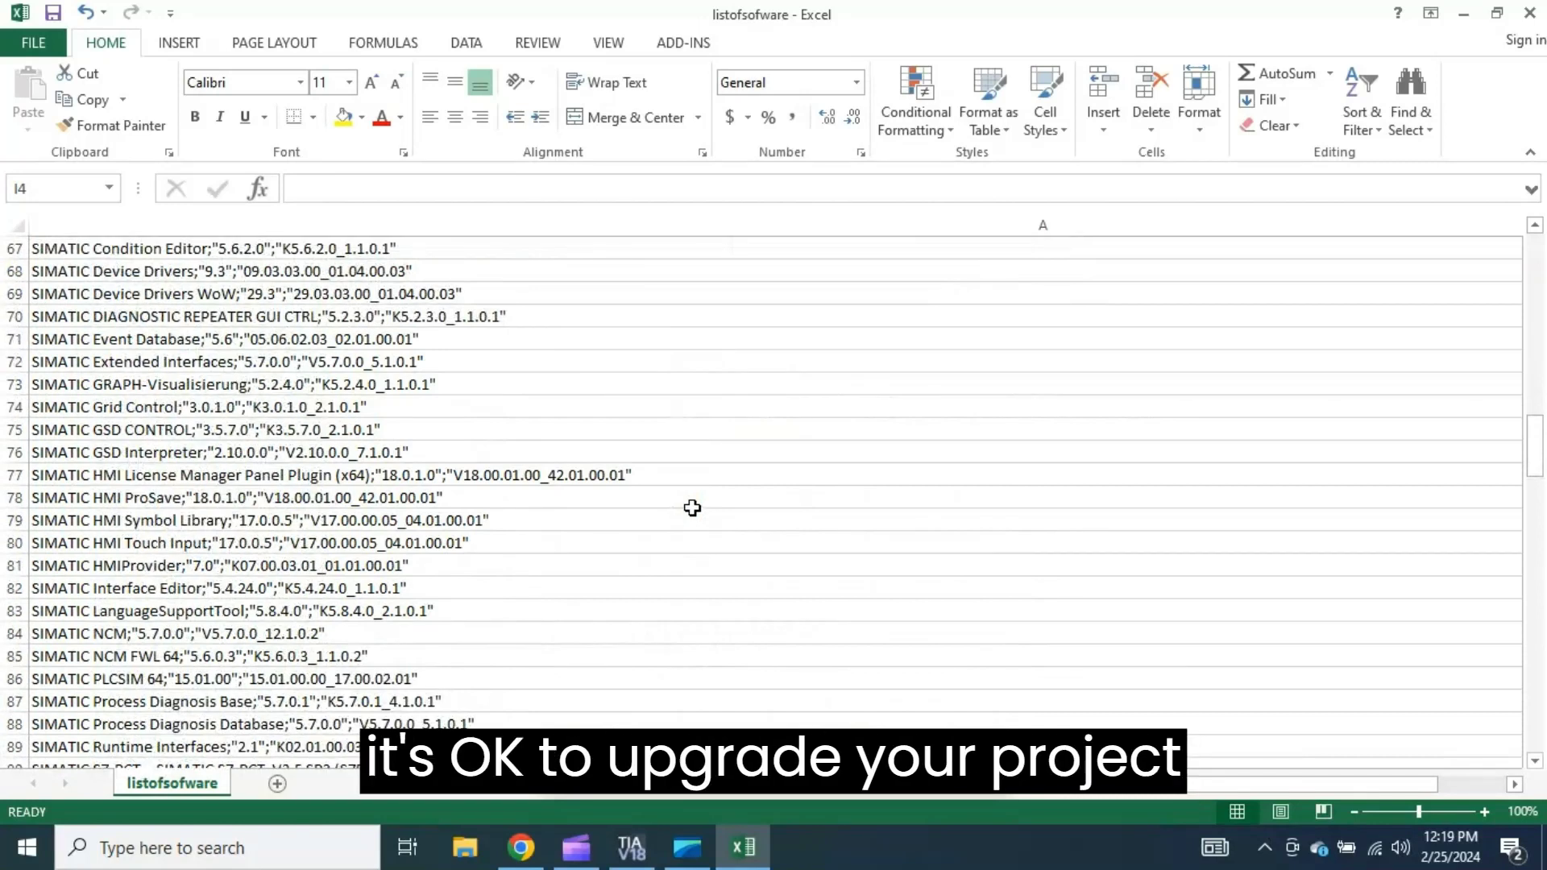
scroll(692, 508, "down", 3)
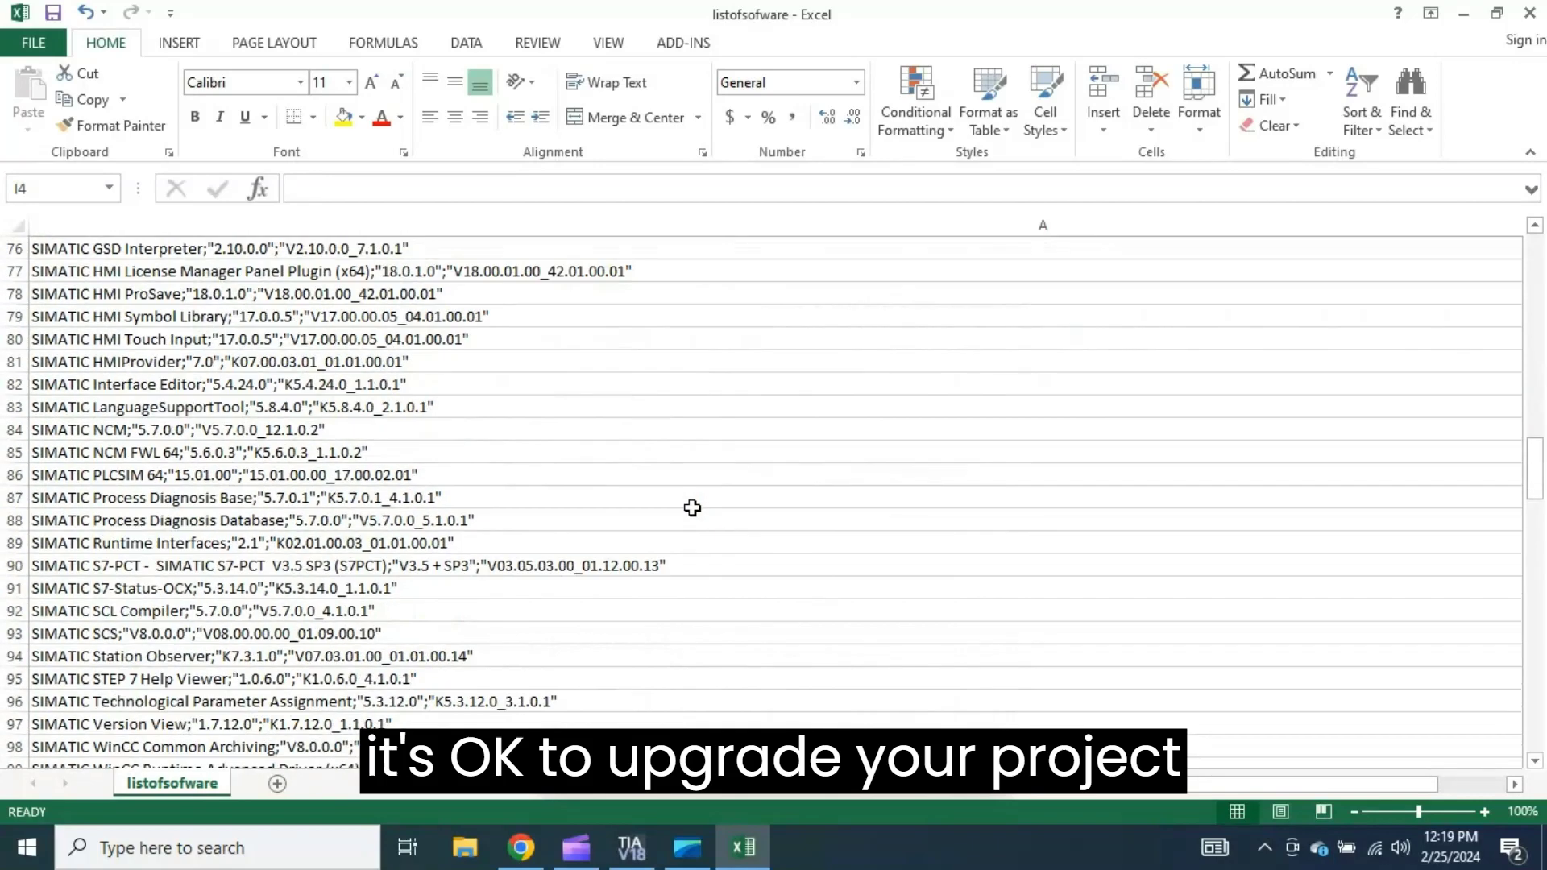
scroll(692, 508, "down", 2)
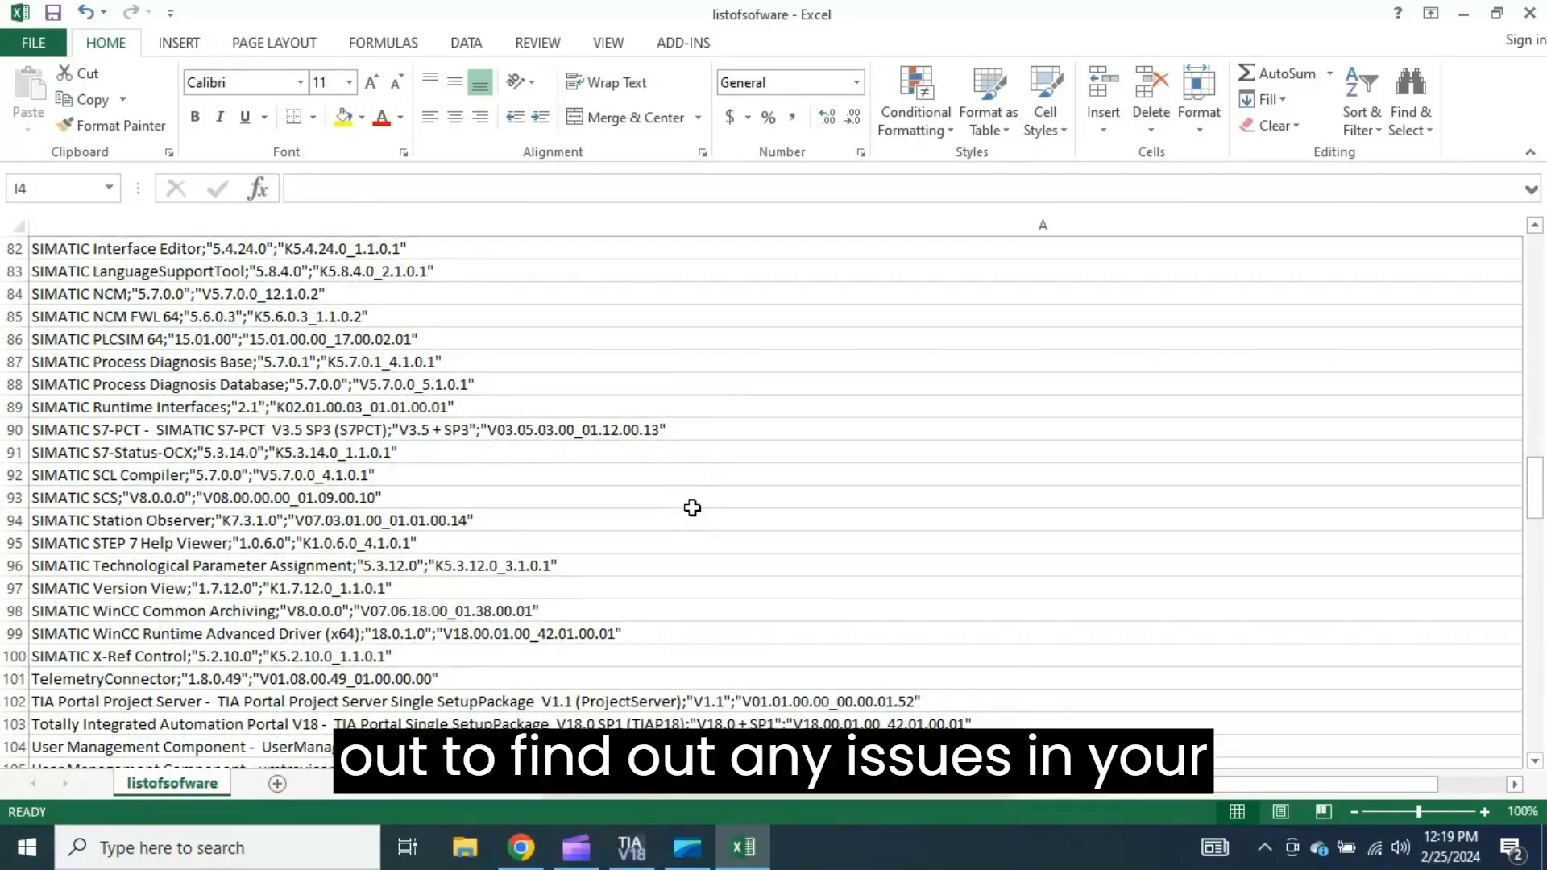
scroll(692, 505, "down", 6)
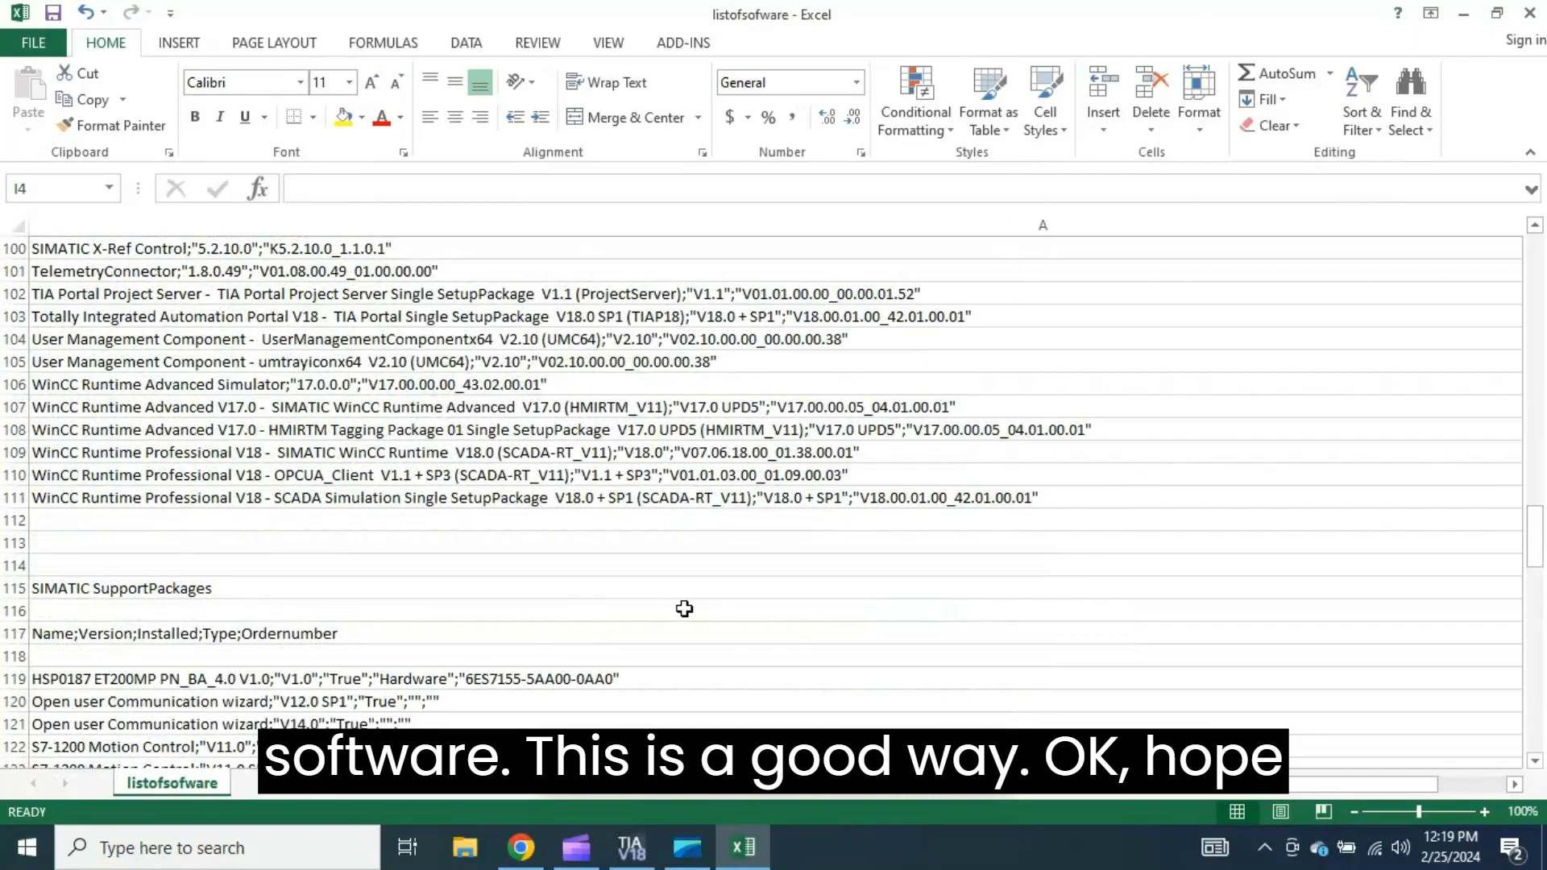
left_click(632, 847)
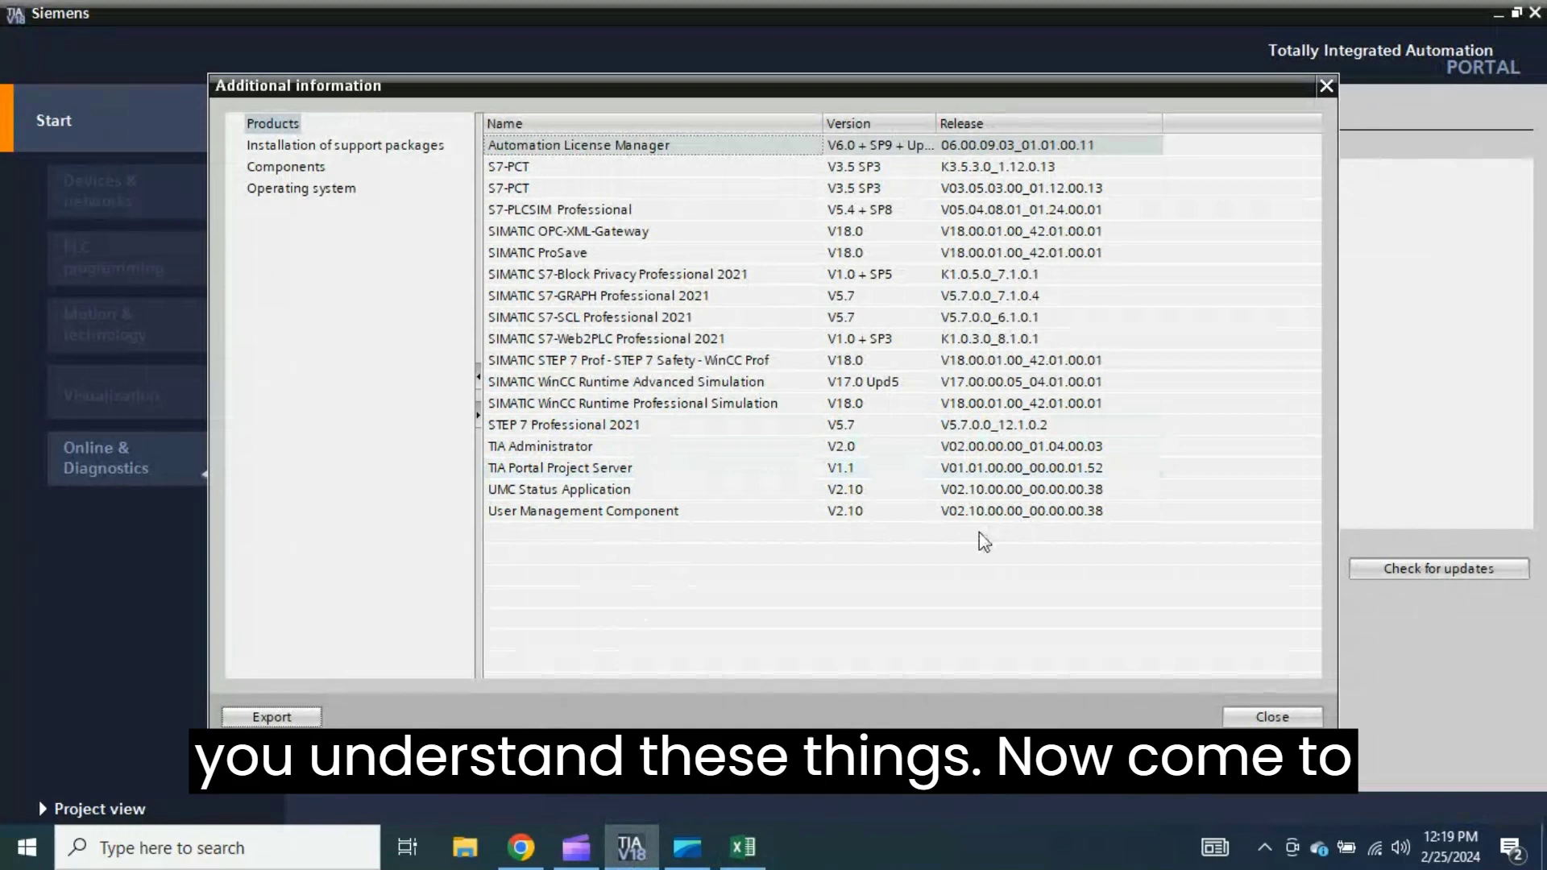
- Close the Additional information dialog to return to Installed software
left_click(1271, 719)
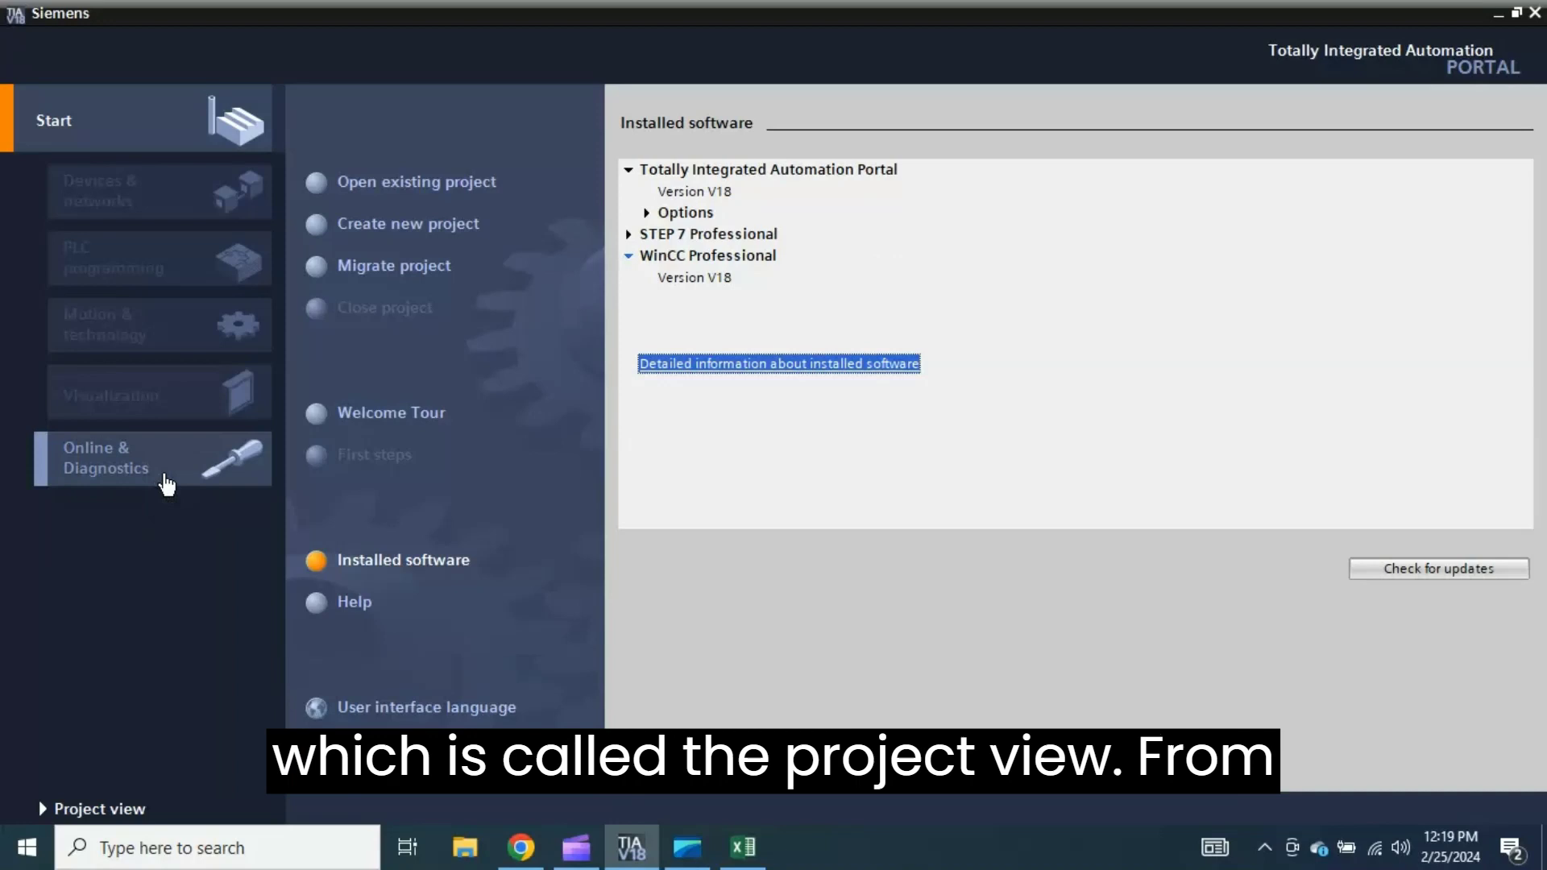
- Switch to Project view and show the Libraries pane with project and global libraries
left_click(104, 809)
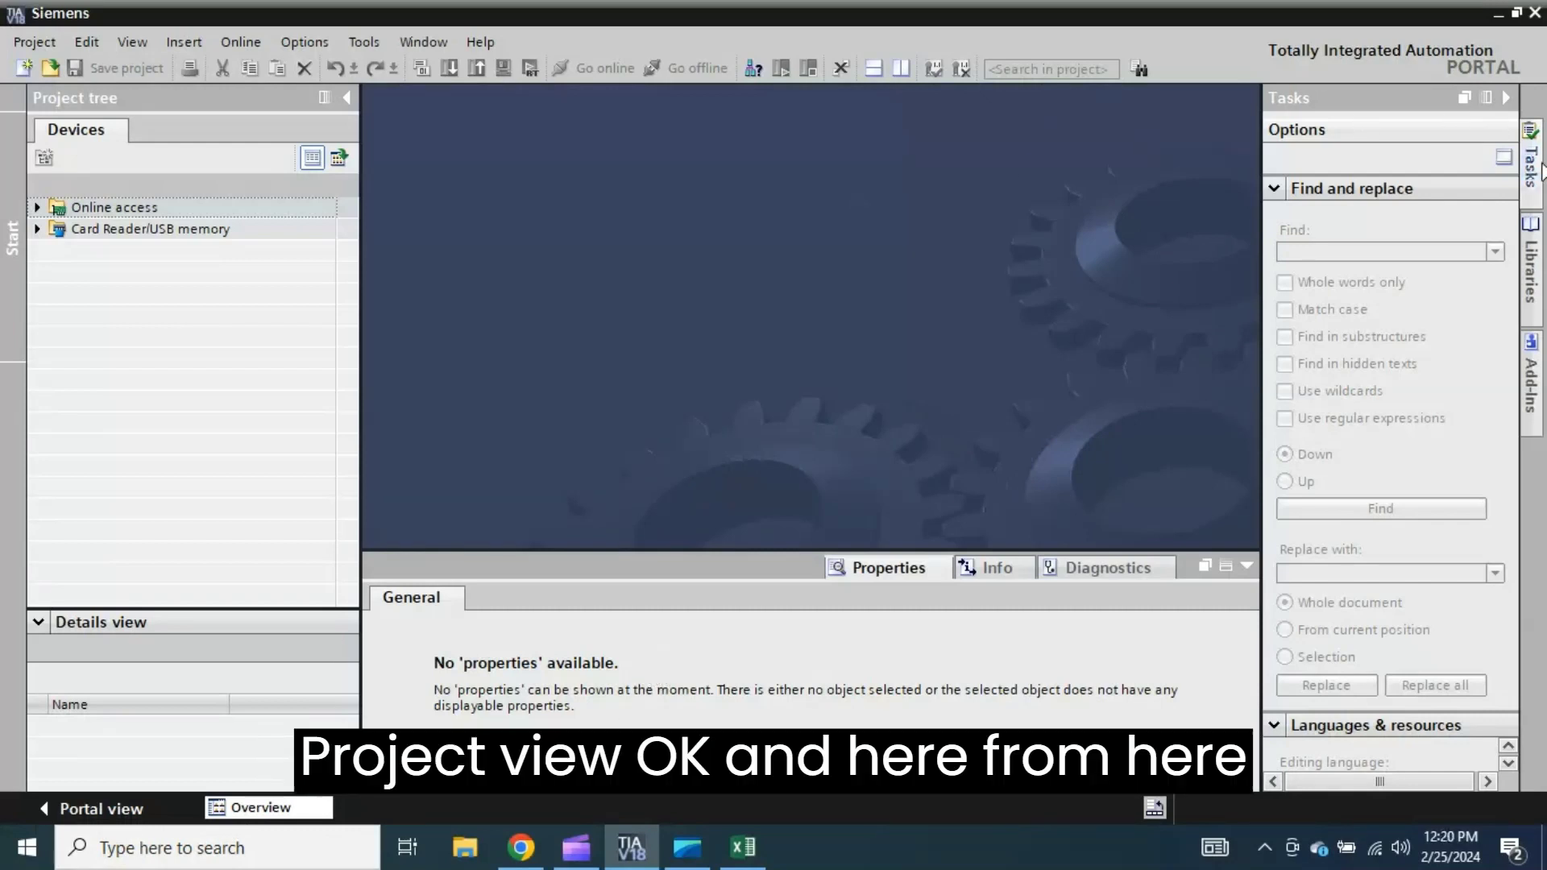
left_click(1531, 169)
left_click(1531, 169)
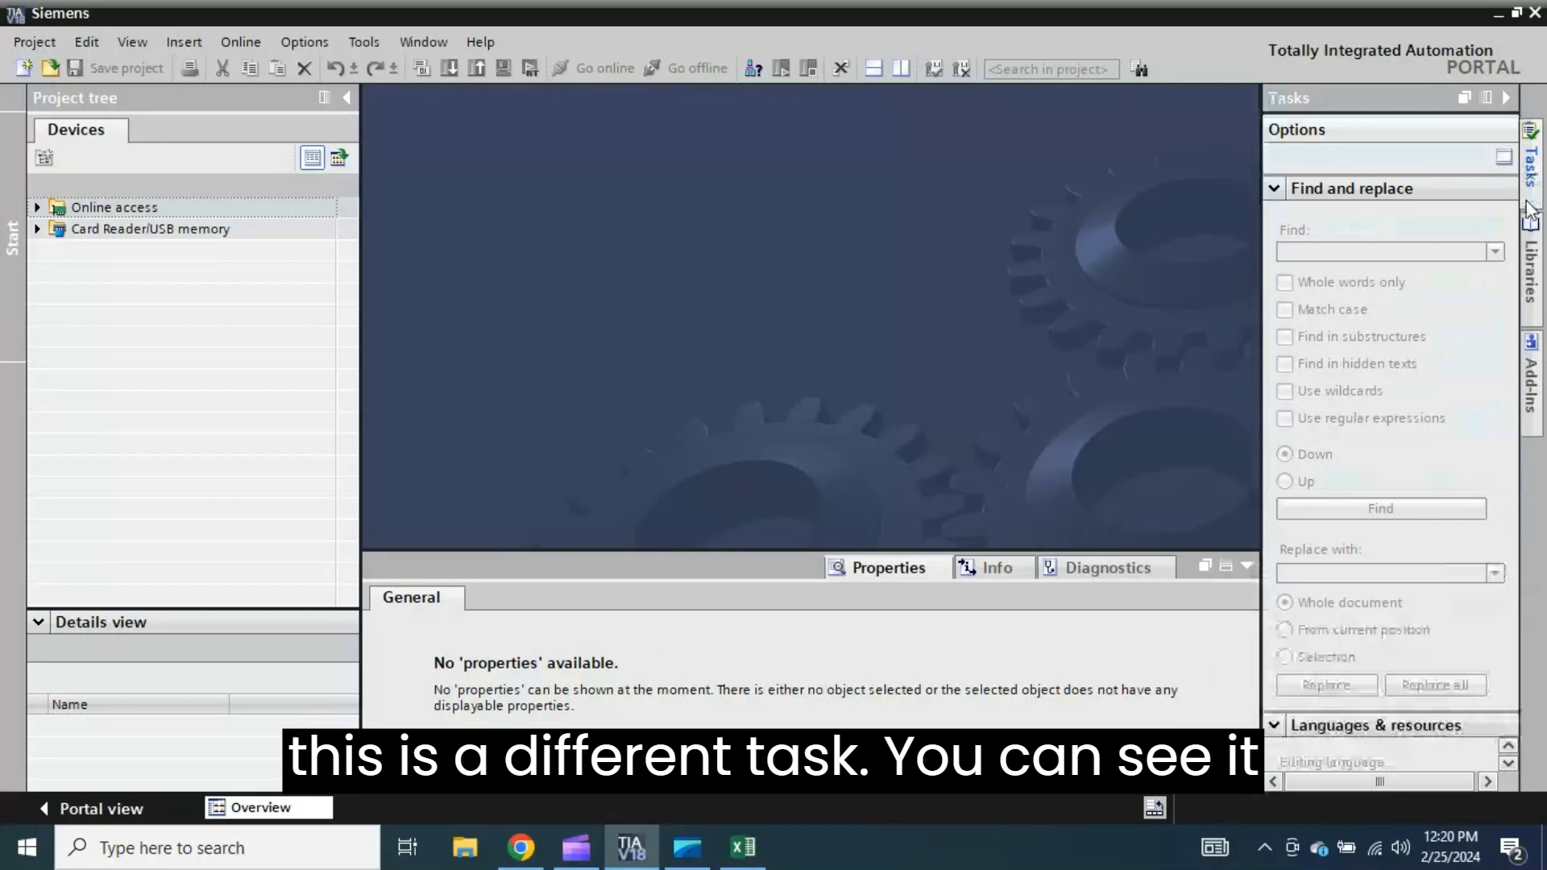
left_click(1529, 261)
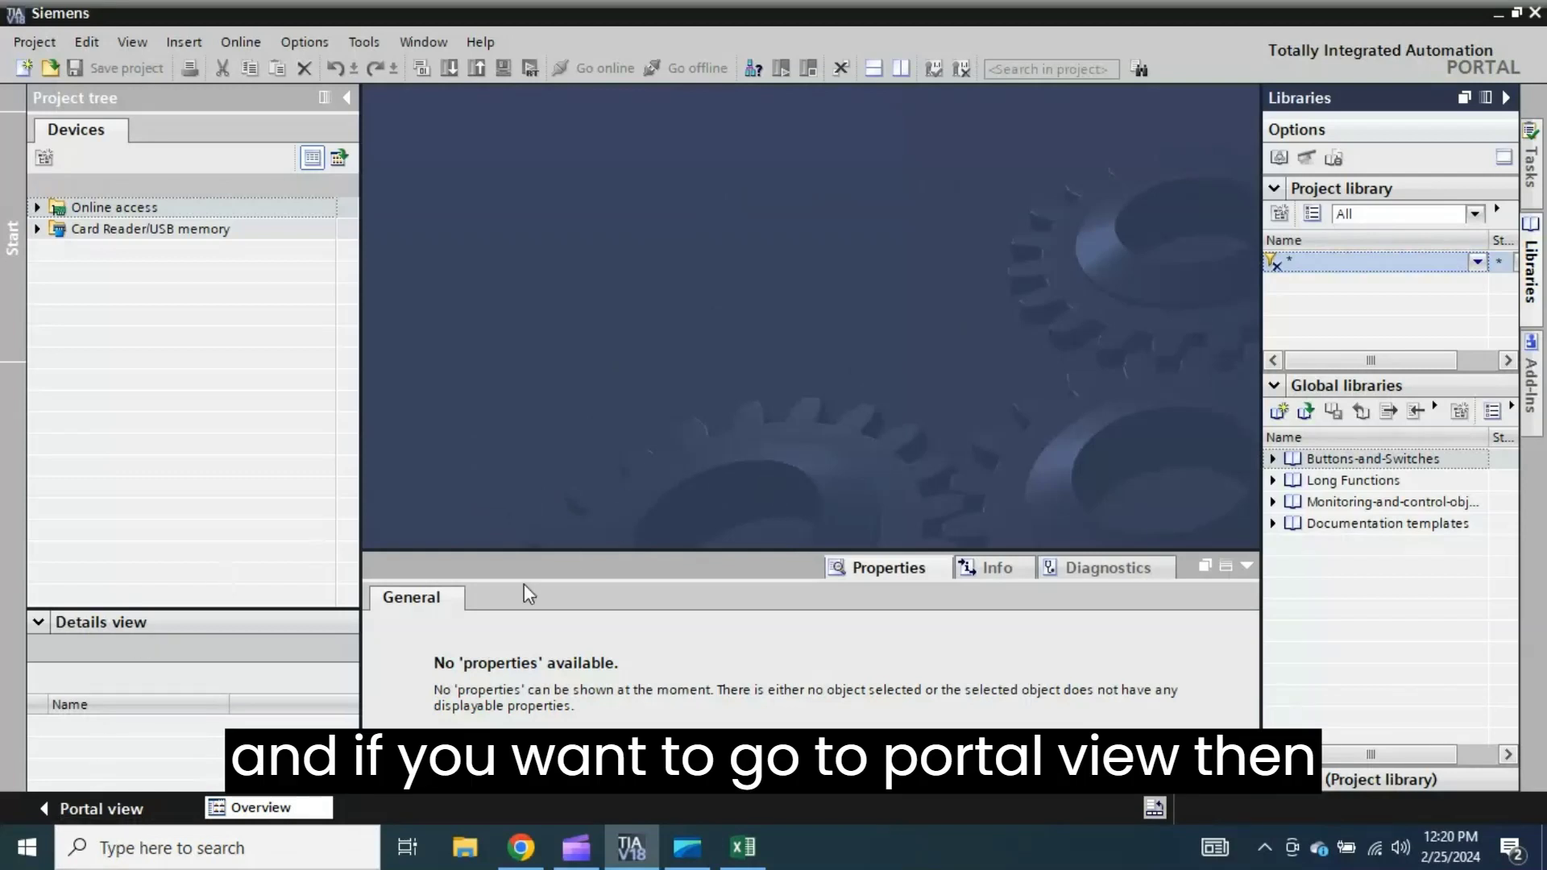
- Return to Portal view and select the WinCC Professional Version V18 entry
left_click(100, 808)
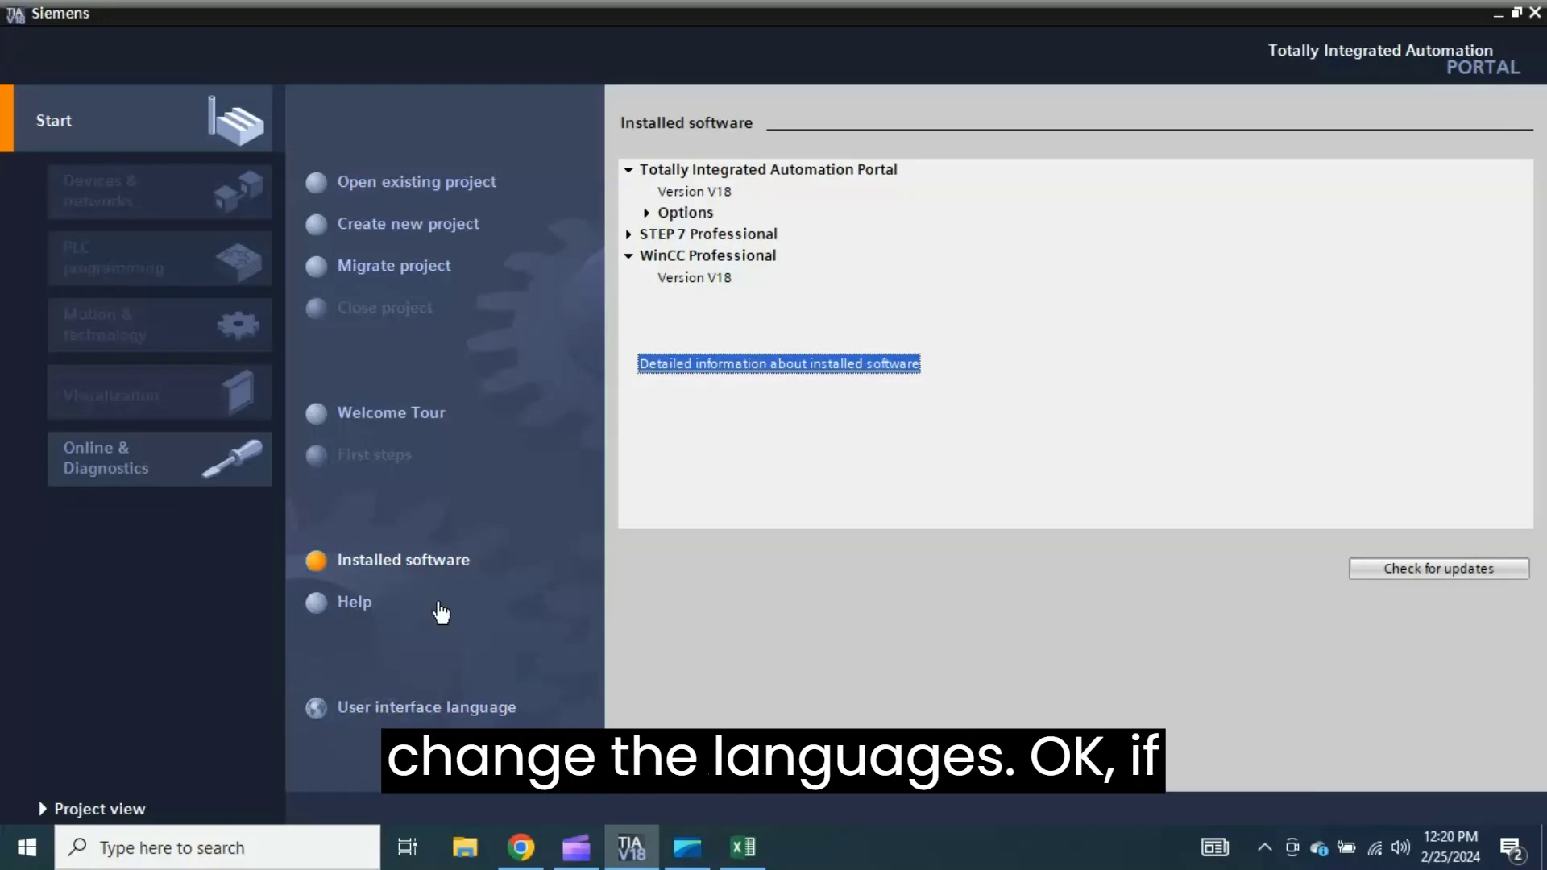
left_click(1094, 283)
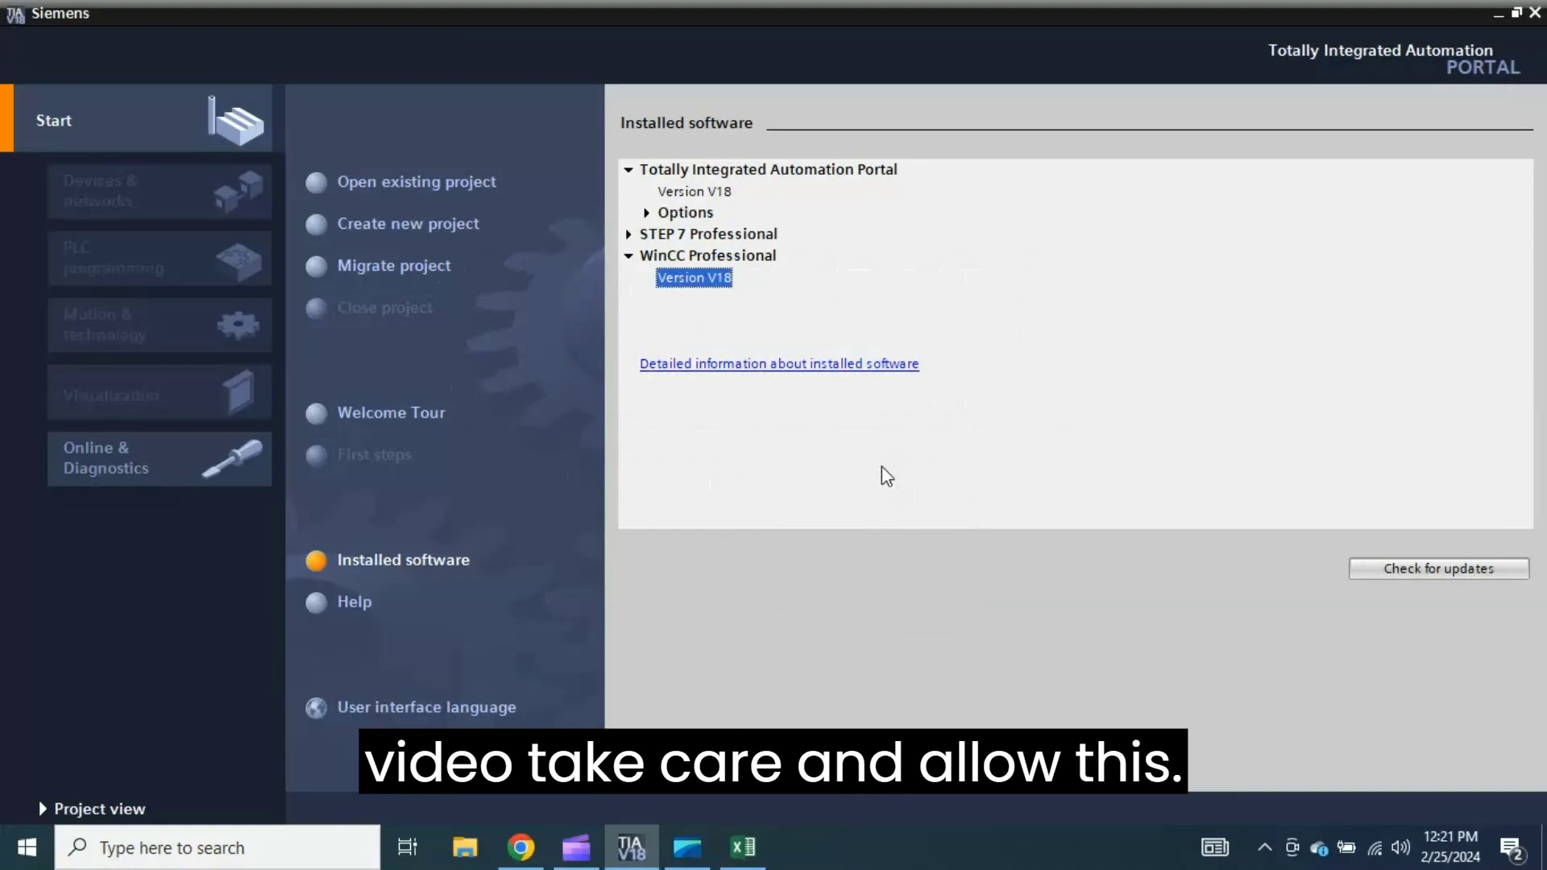
left_click(588, 832)
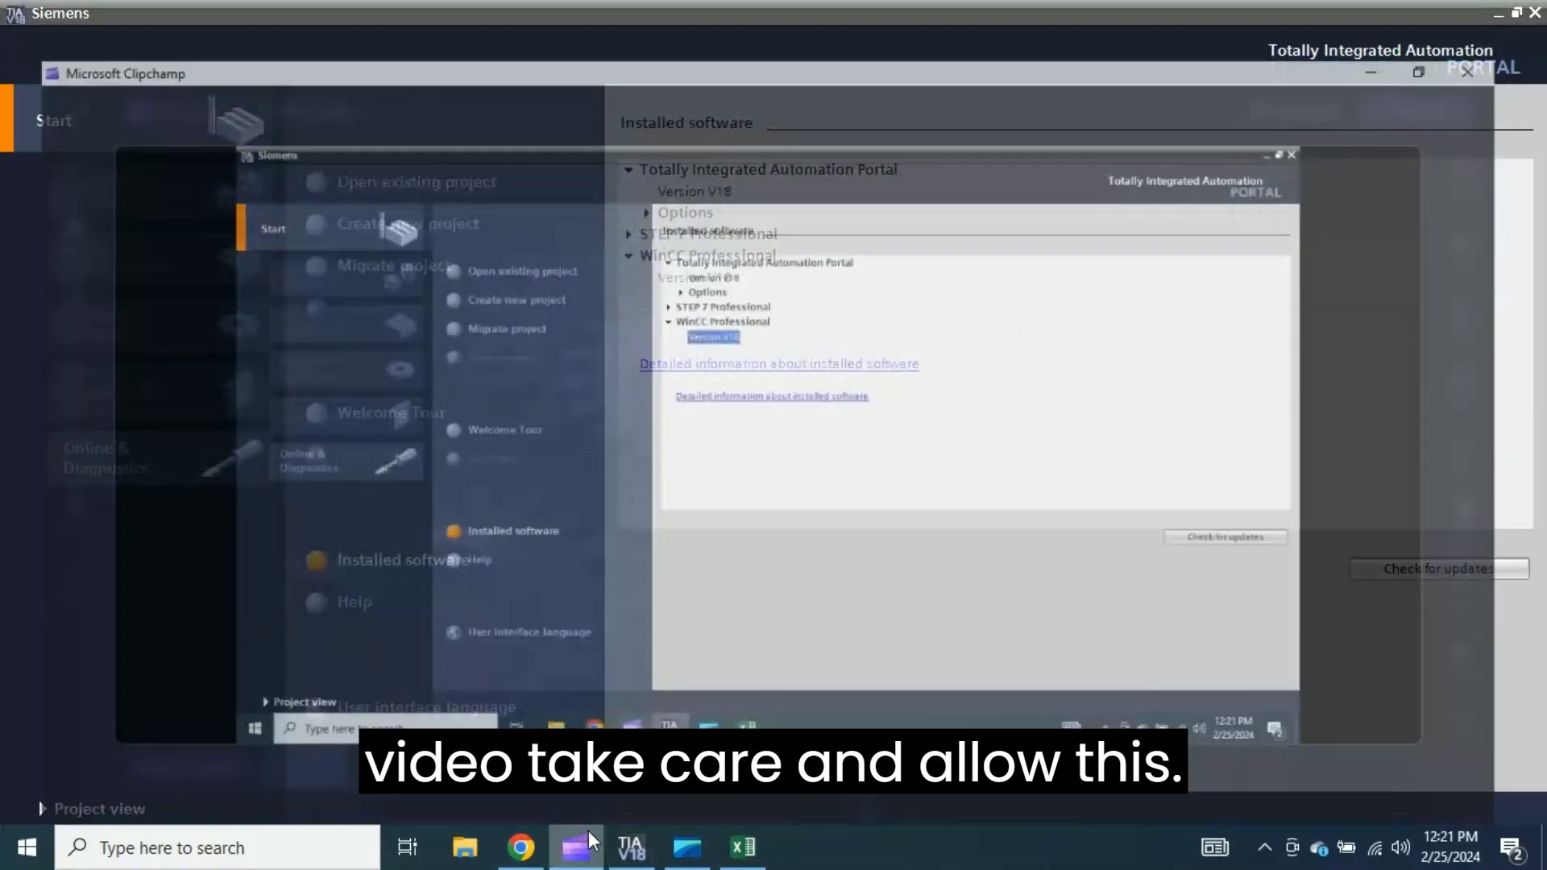